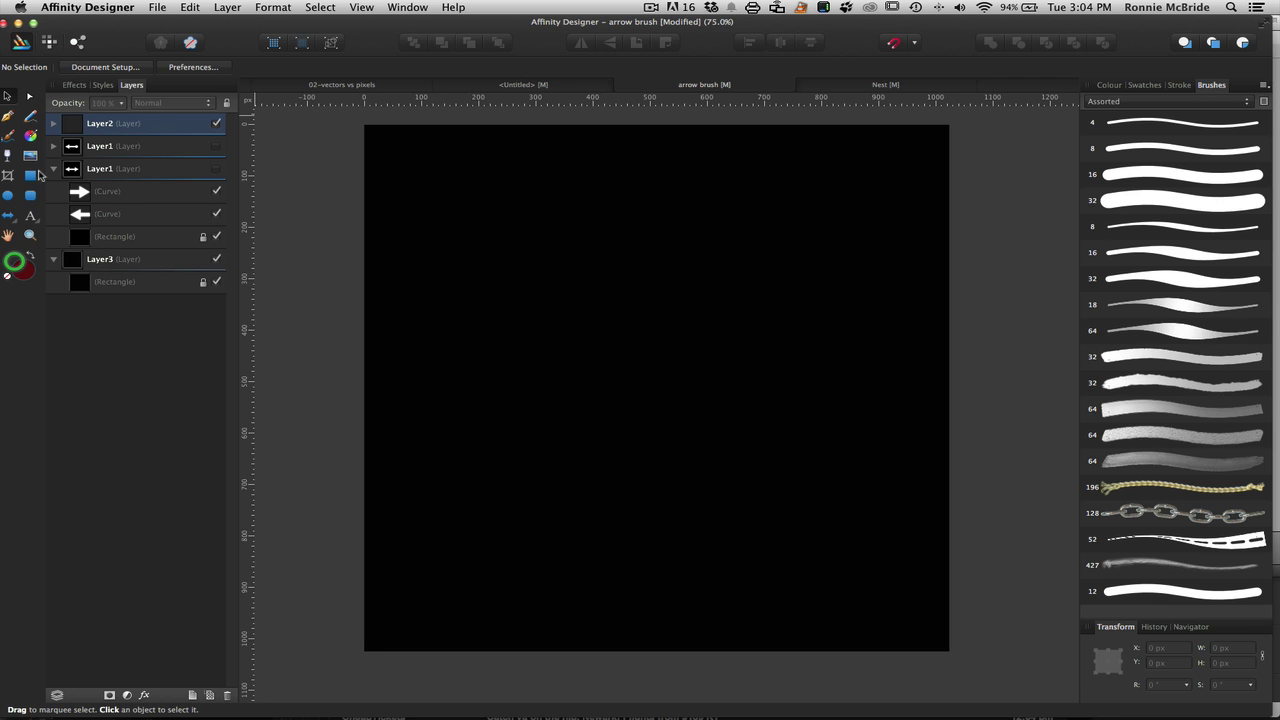
Draw a rectangle about 559 × 537 px in the middle of the canvas and remove its fill
left_click(30, 176)
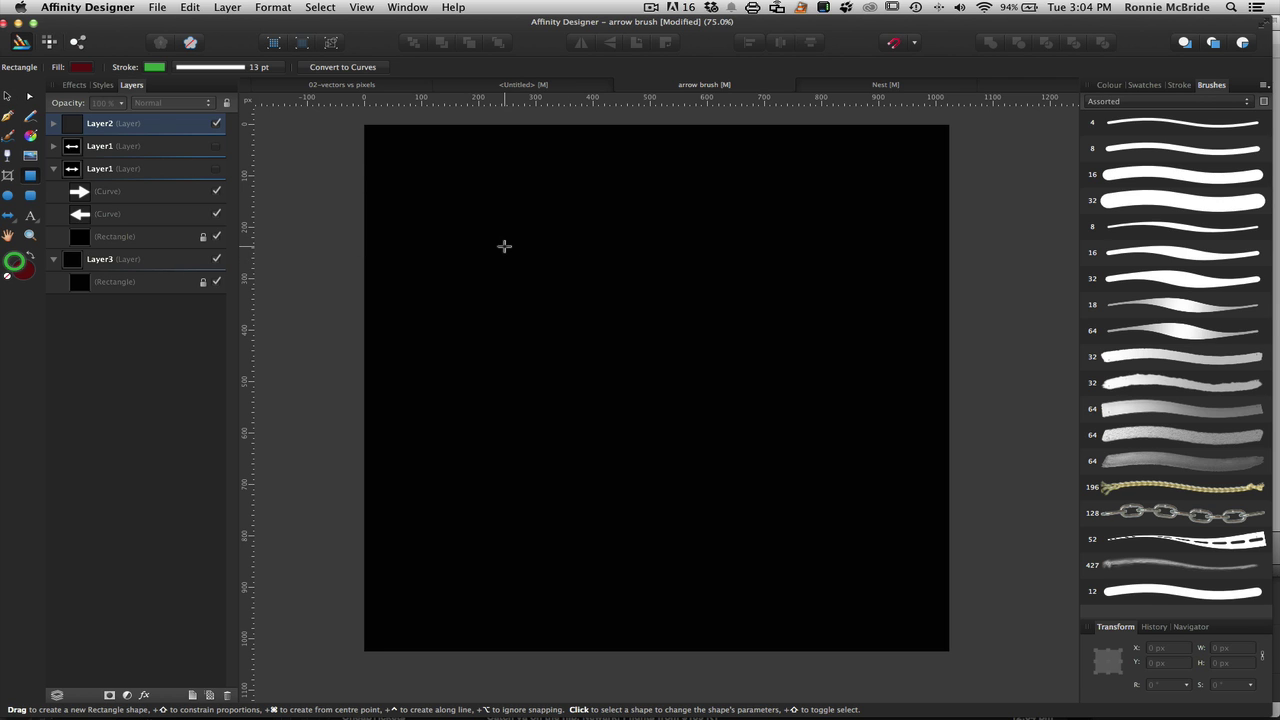
left_click_drag(504, 247, 824, 522)
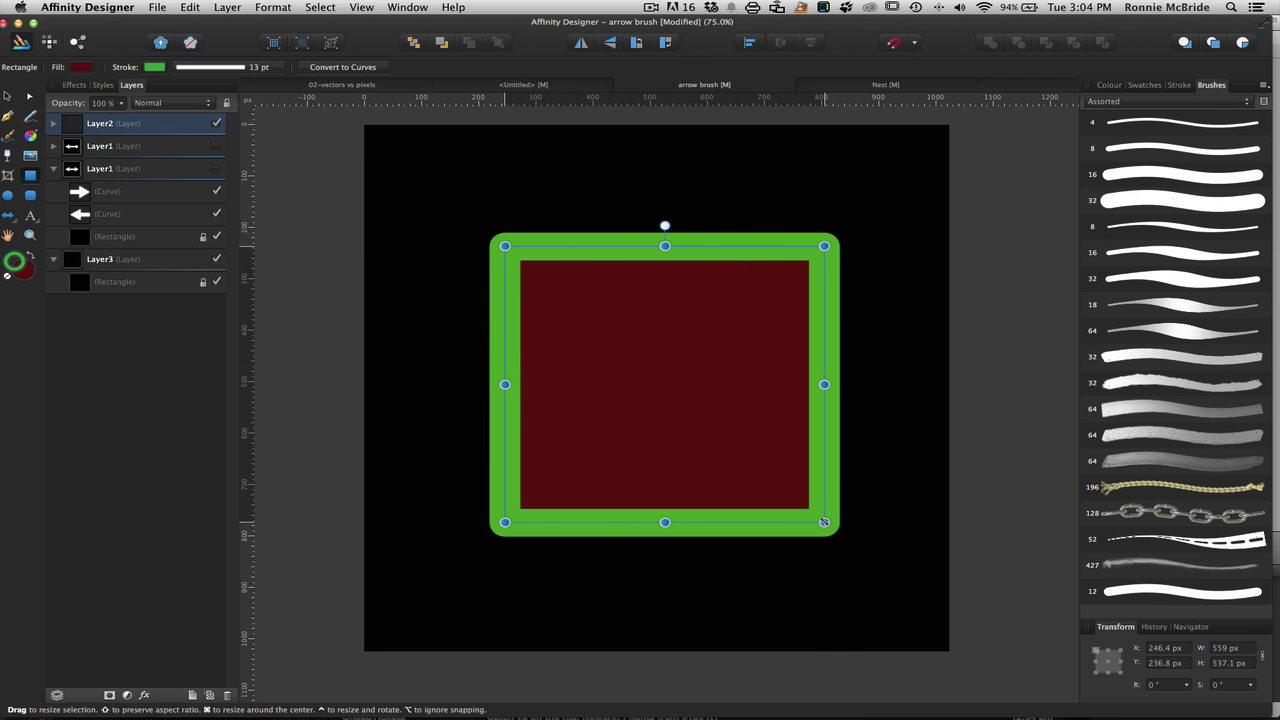
left_click(7, 279)
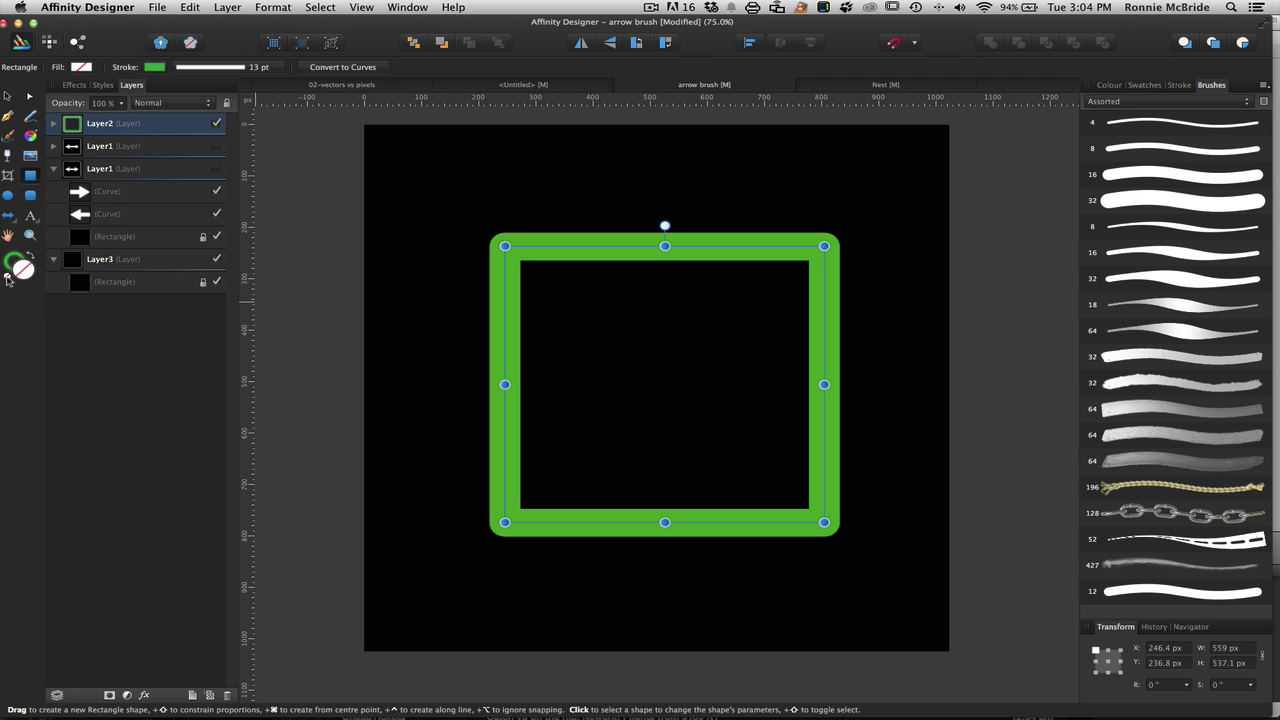
Try the smooth and tapered Assorted brushes, sizes 4 to 64, on the rectangle's stroke
left_click(12, 261)
left_click(1182, 124)
left_click(1177, 152)
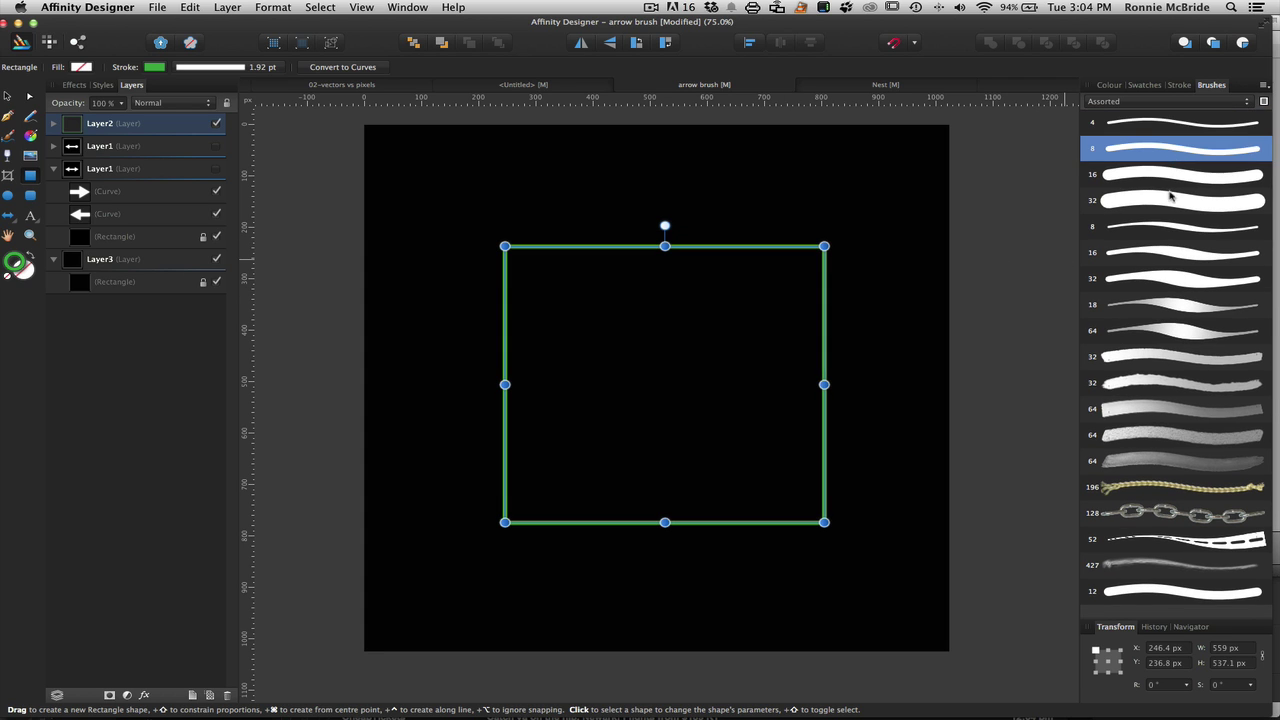
left_click(1170, 200)
left_click(1166, 230)
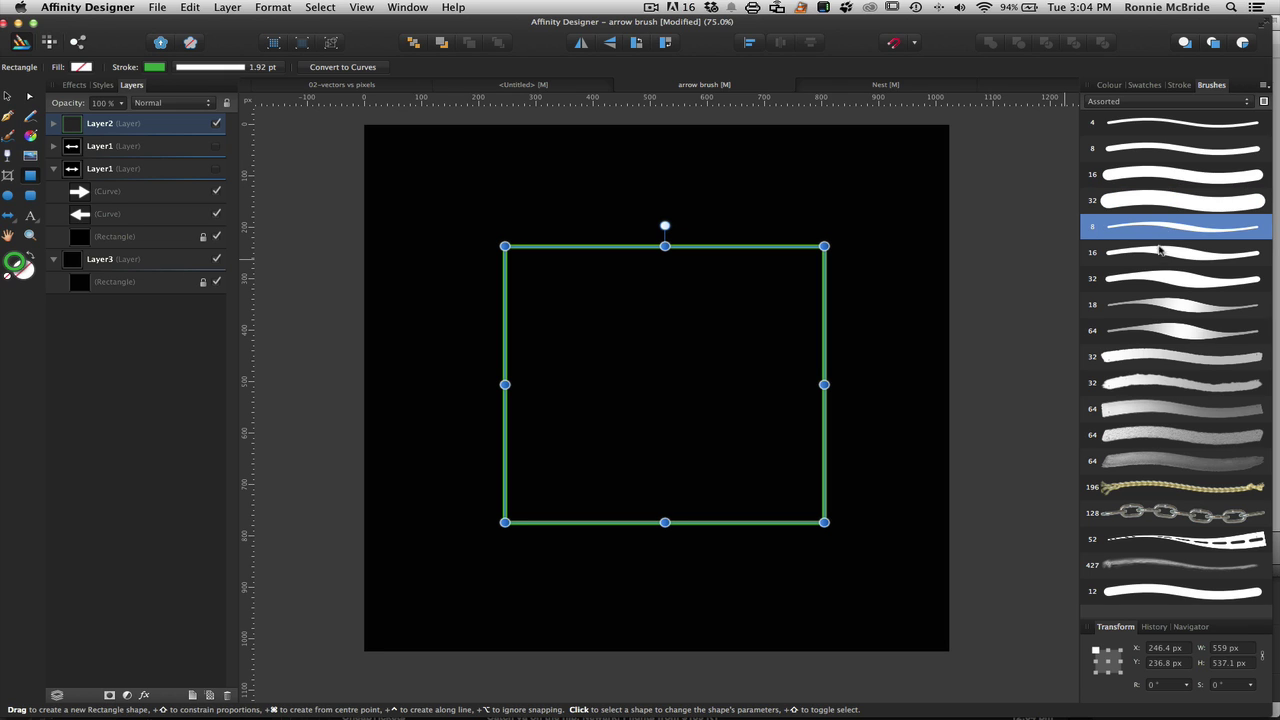
left_click(1160, 255)
left_click(1166, 278)
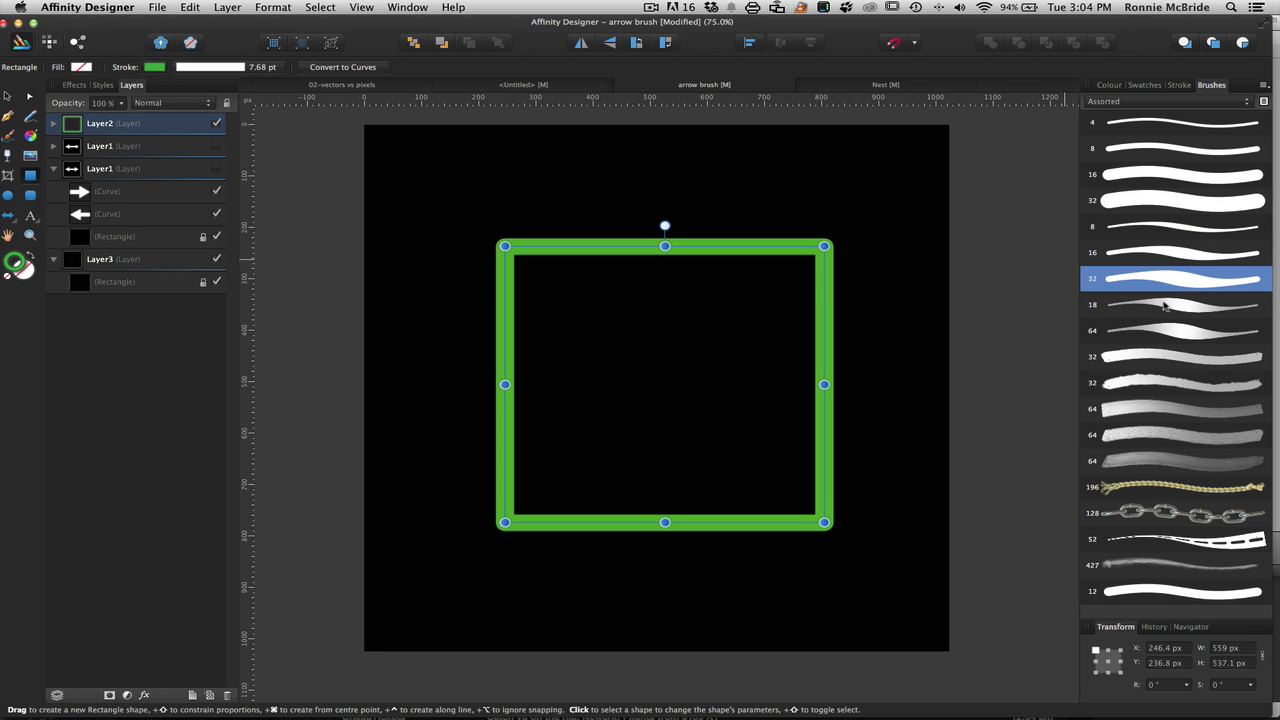
left_click(1165, 308)
left_click(1158, 330)
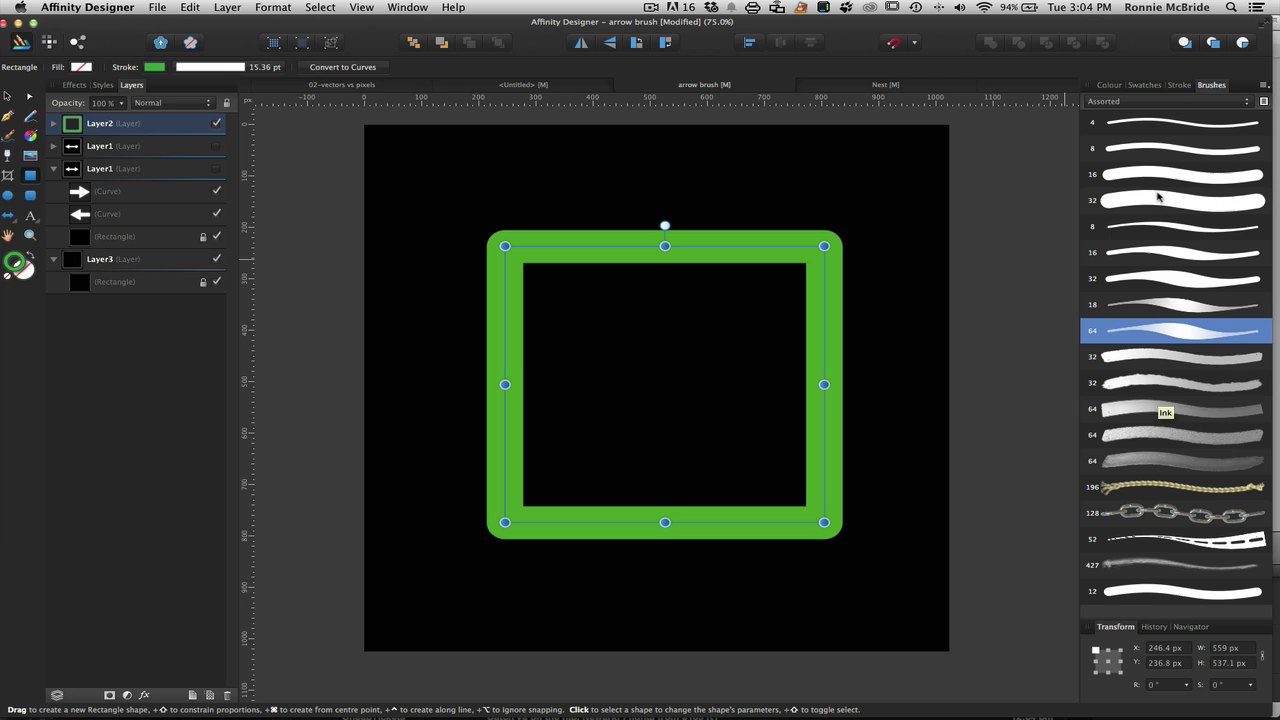
Try the rough 32, textured 64, 196 rope and 128 chain brushes on the rectangle's stroke
left_click(1172, 384)
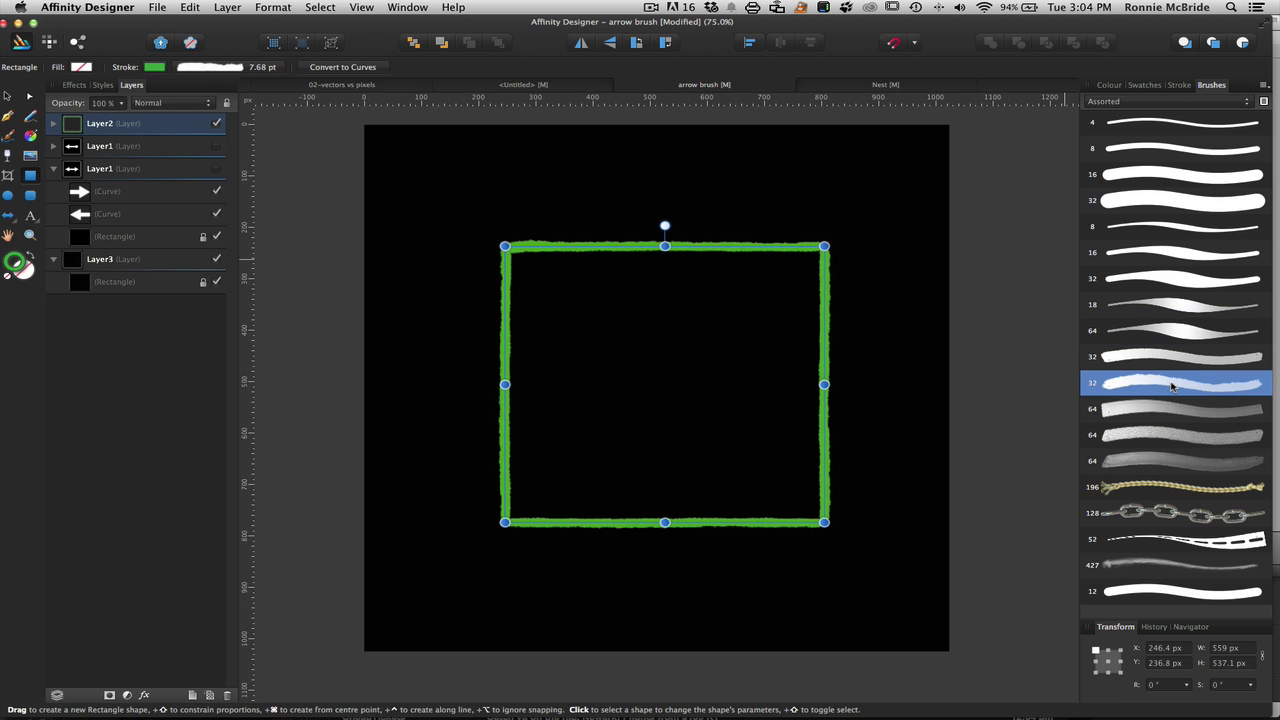
left_click(1172, 435)
left_click(1170, 487)
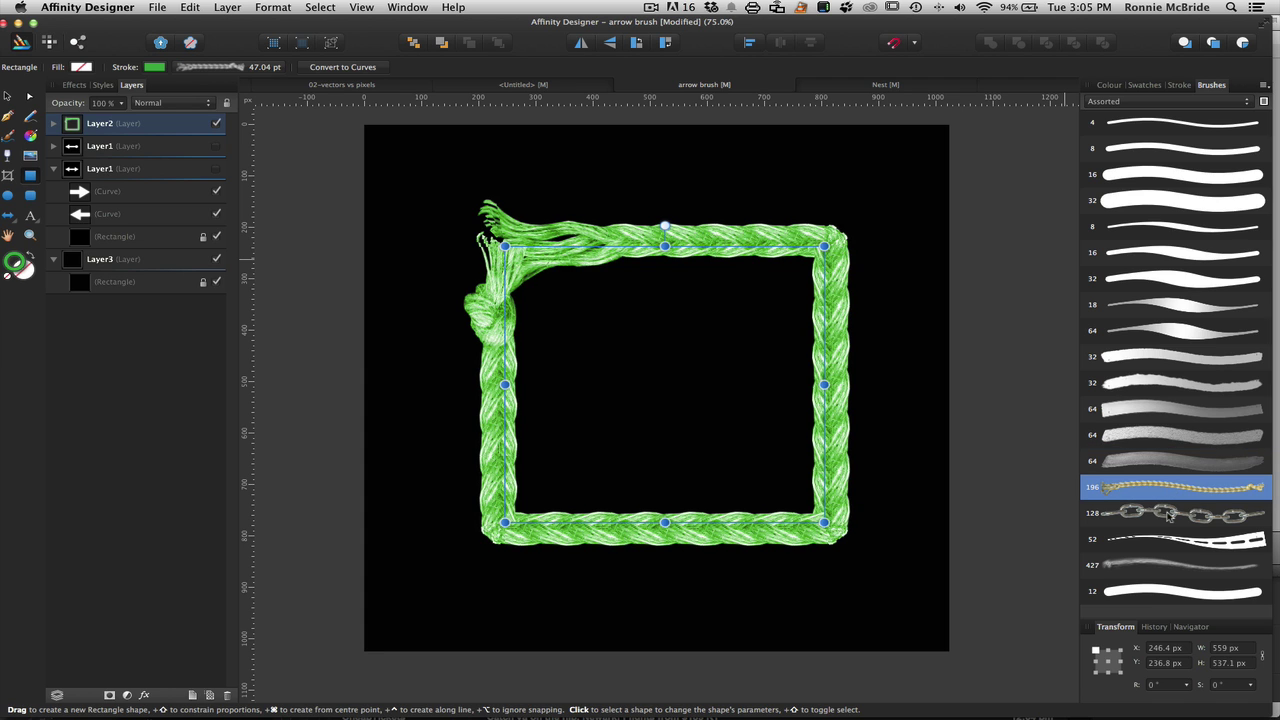
left_click(1171, 515)
left_click(1168, 490)
left_click(1177, 512)
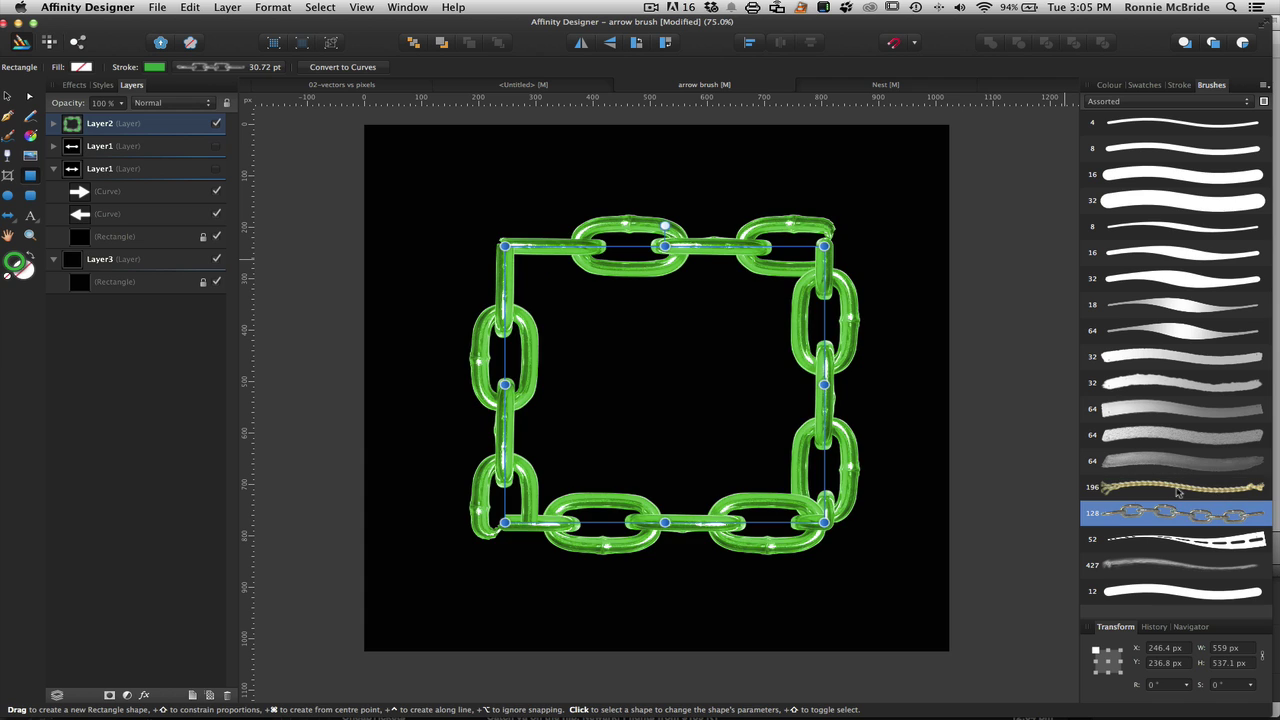
left_click(1177, 489)
left_click(1178, 515)
left_click(1182, 490)
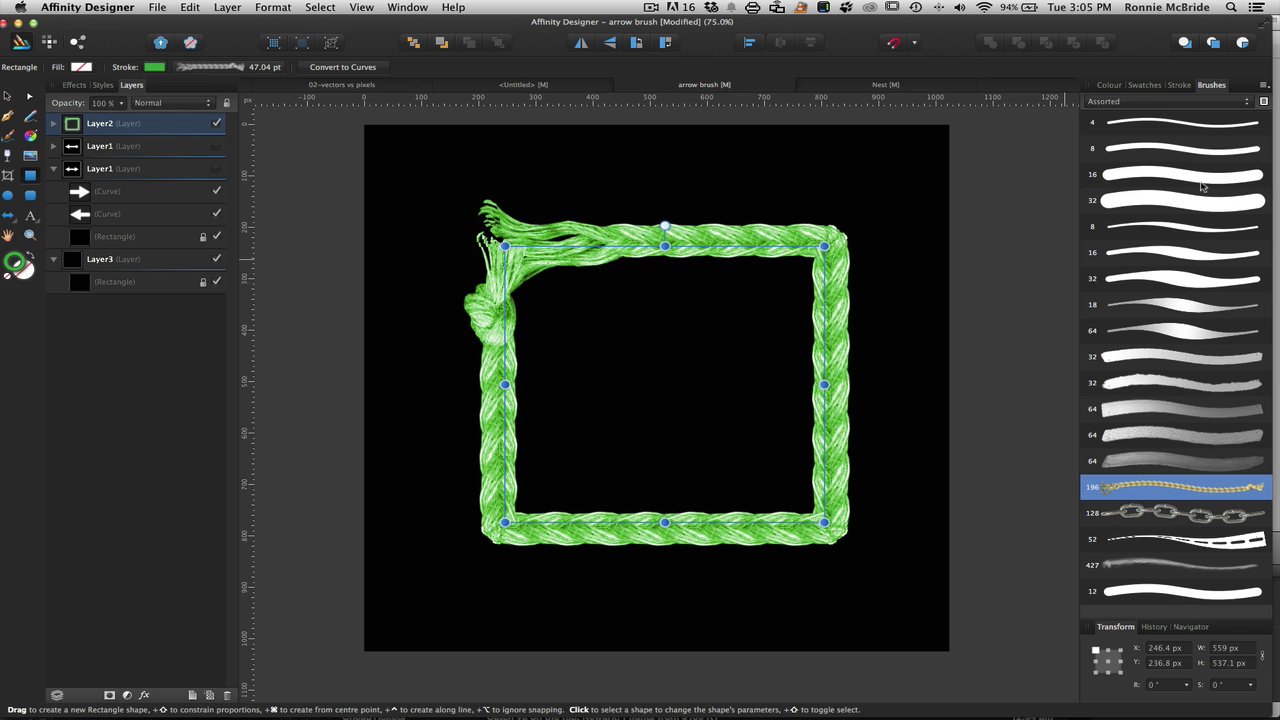
Check the options for creating new brushes and apply the 64 textured brush just above the rope to the rectangle's stroke
left_click(1263, 86)
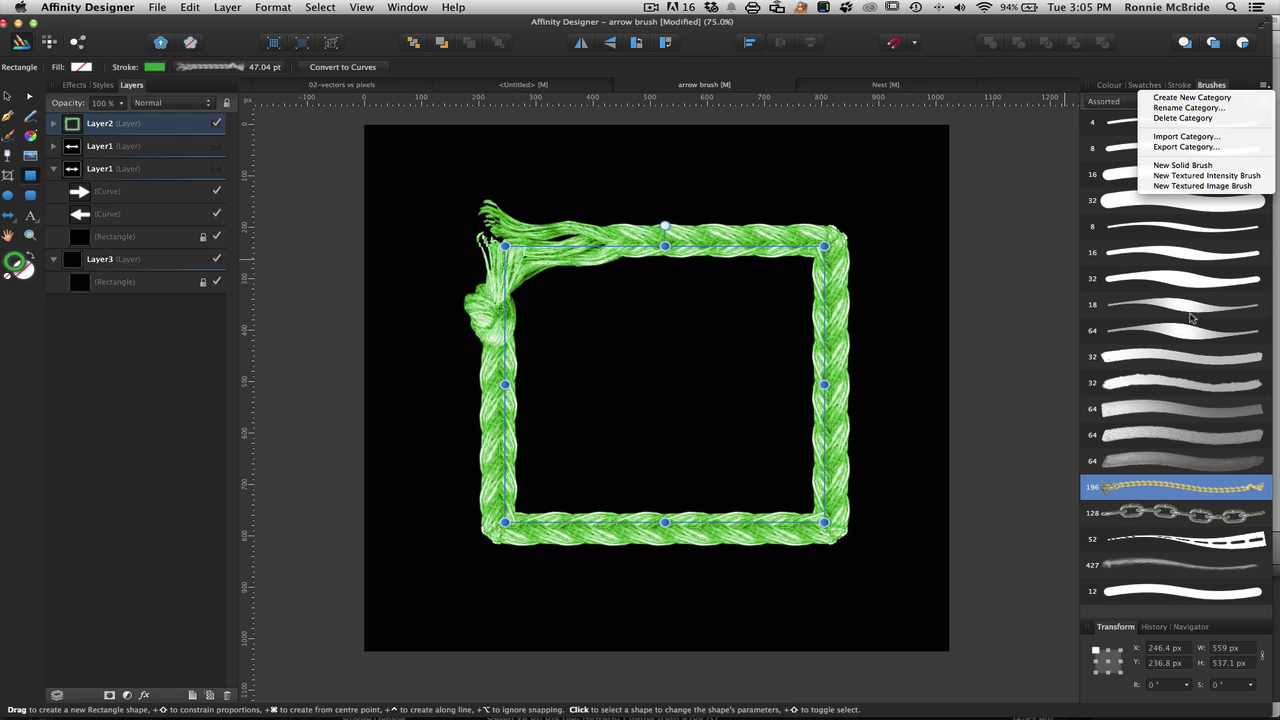
left_click(1160, 488)
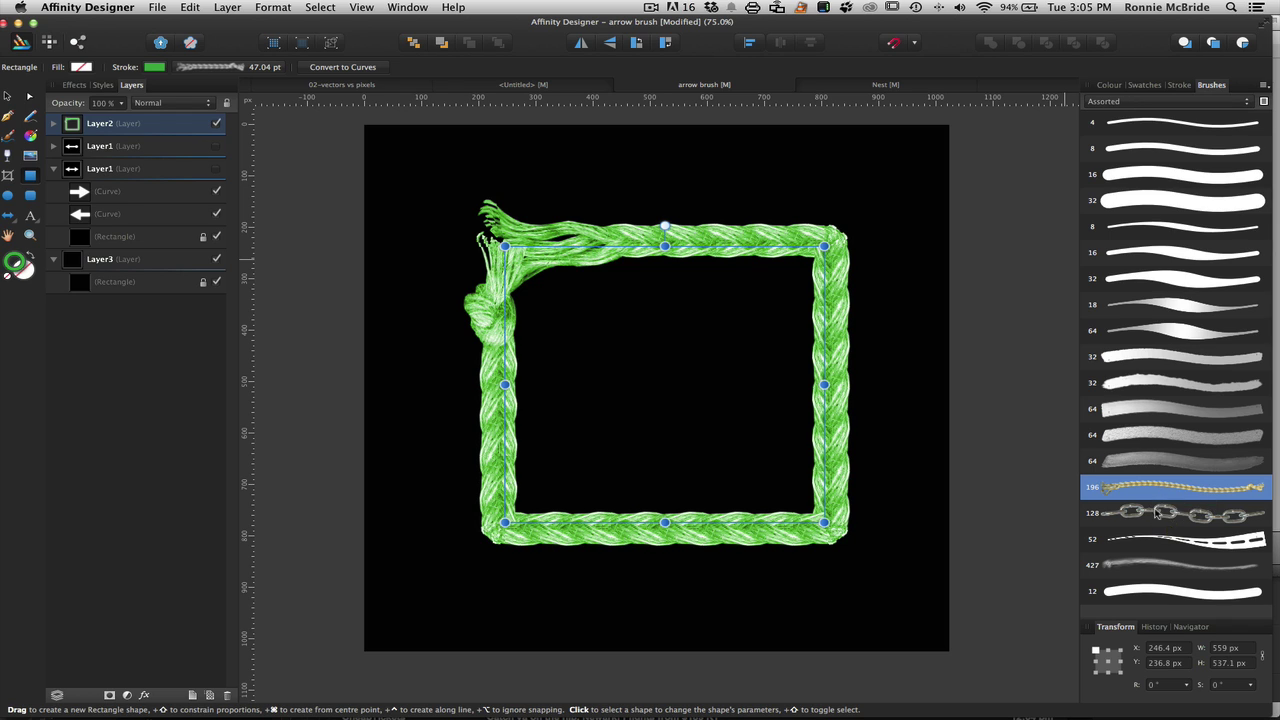
left_click(1158, 512)
left_click(1155, 487)
left_click(1160, 460)
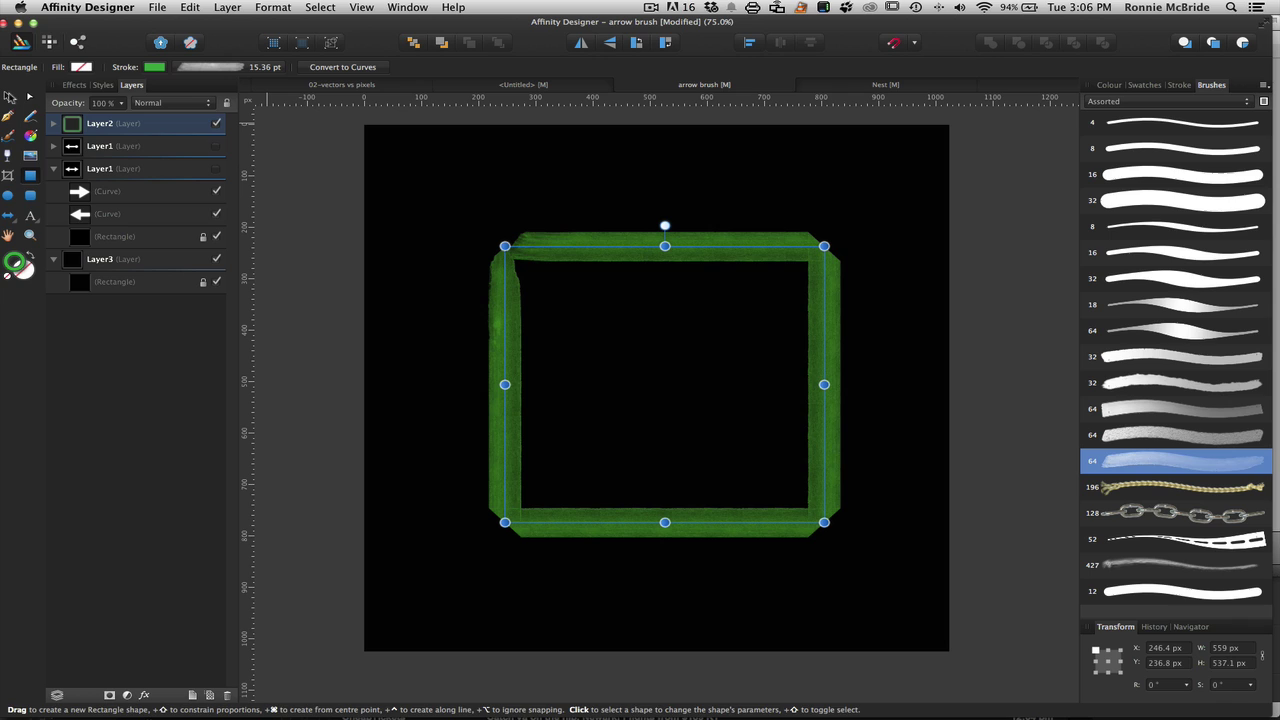
Hide Layer2, deselect the rectangle and show the upper Layer1 containing the white arrow artwork
left_click(9, 95)
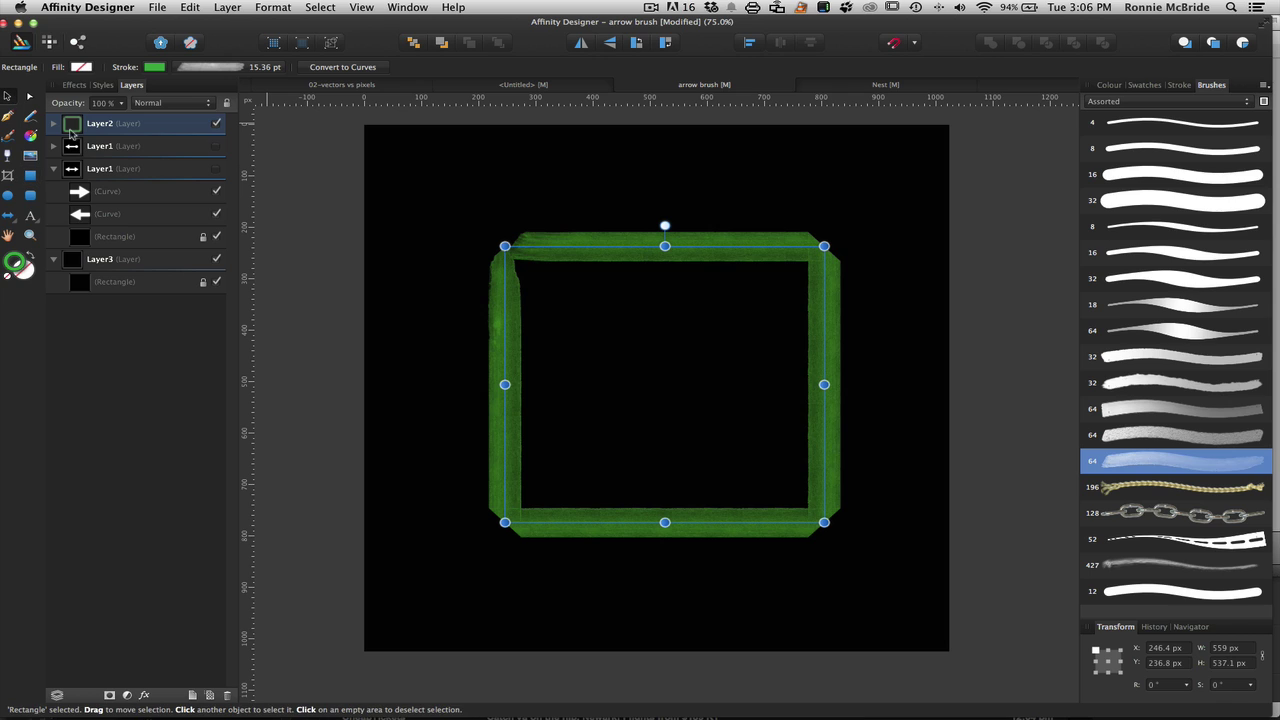
left_click(216, 124)
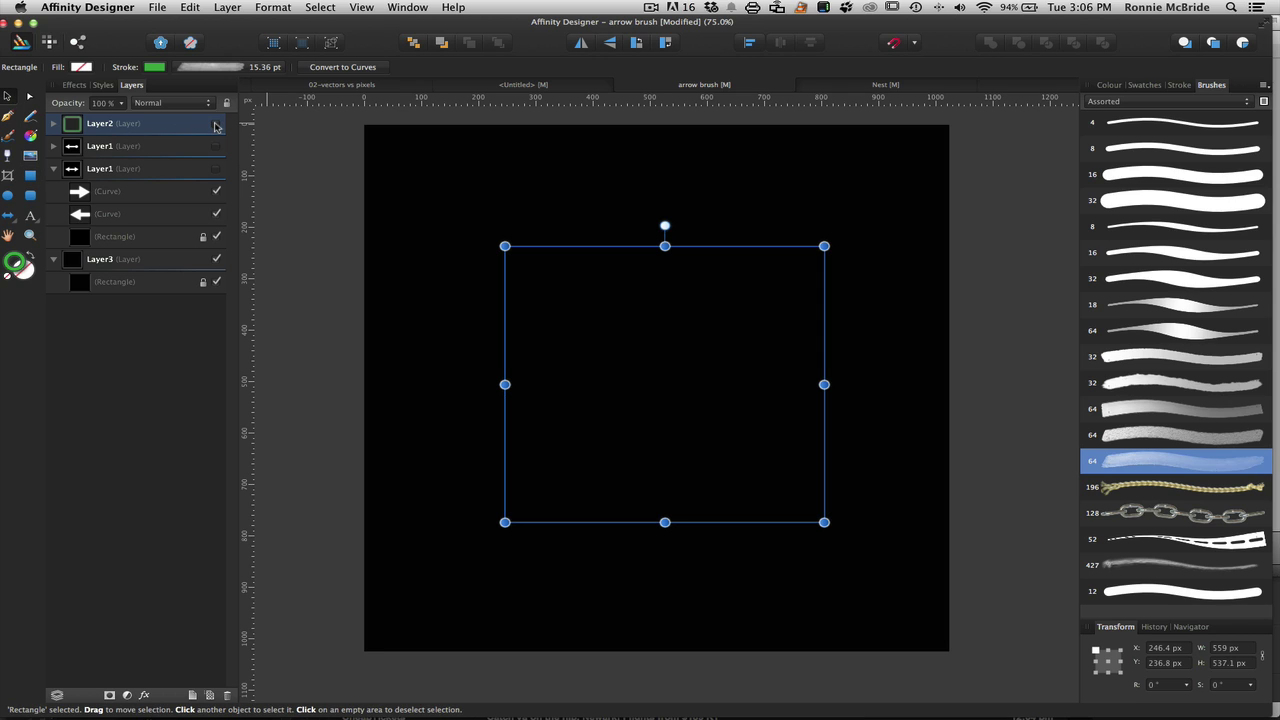
left_click(283, 177)
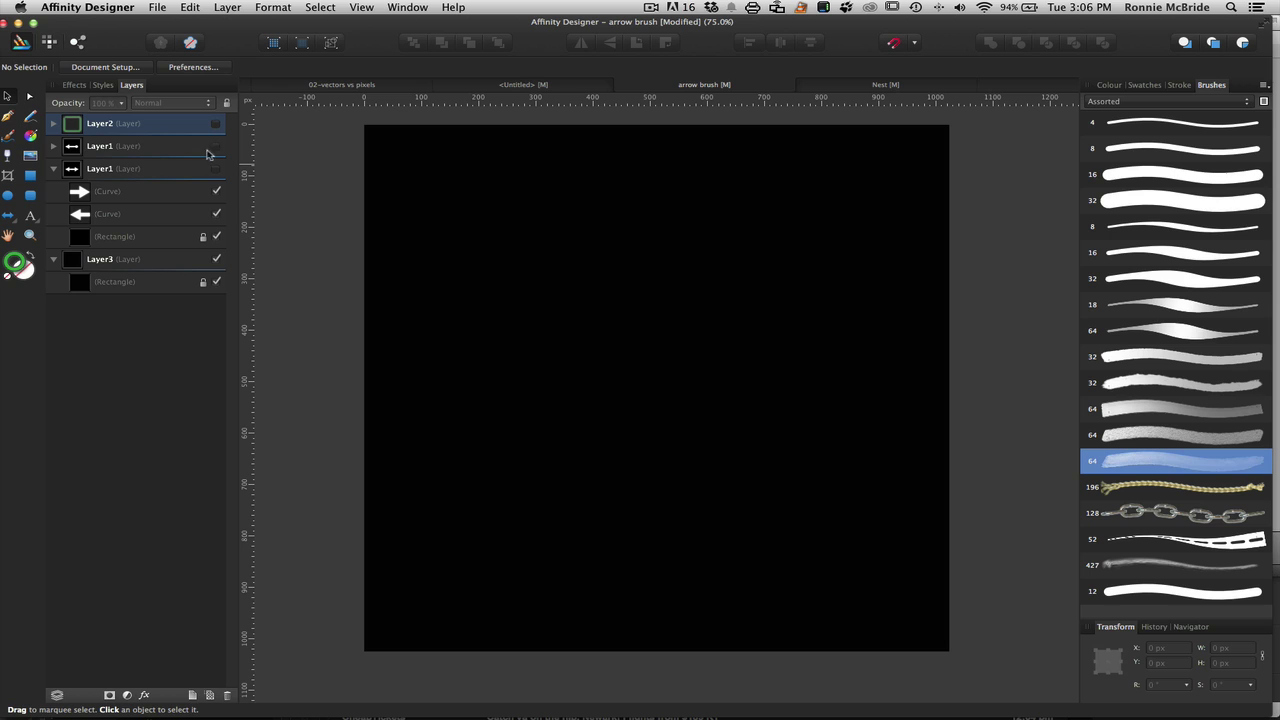
left_click(185, 147)
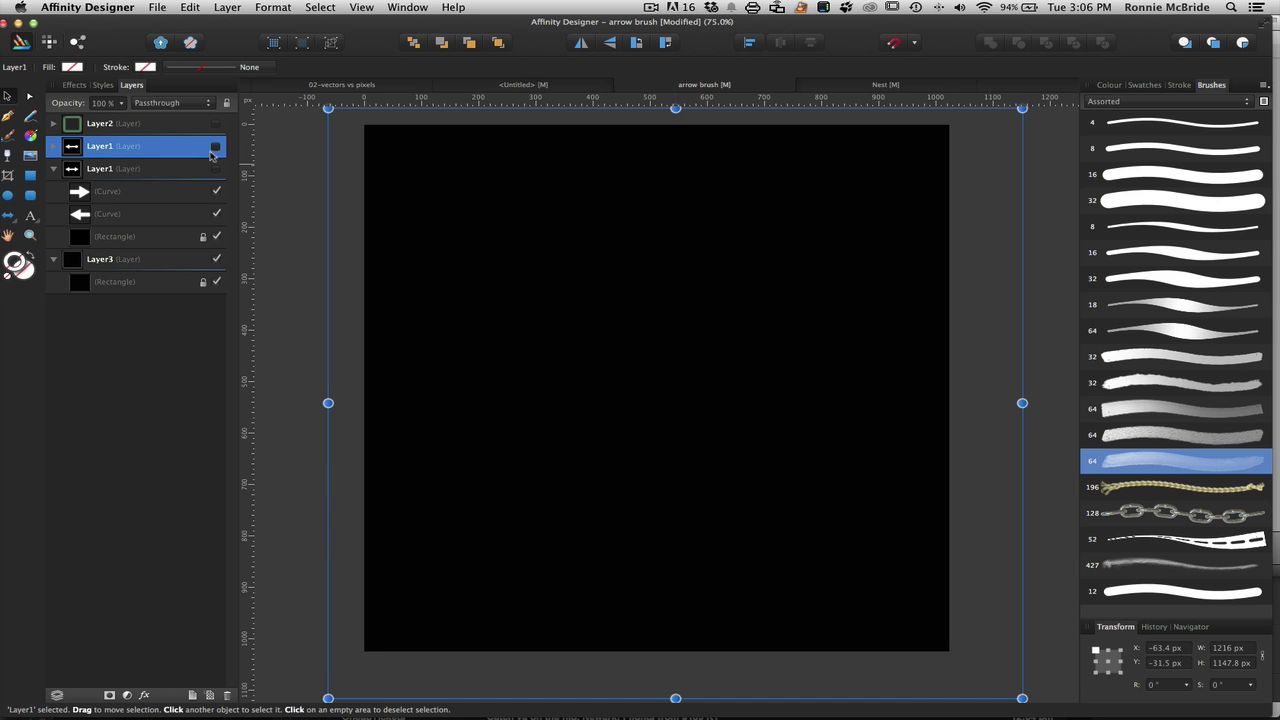
left_click(216, 148)
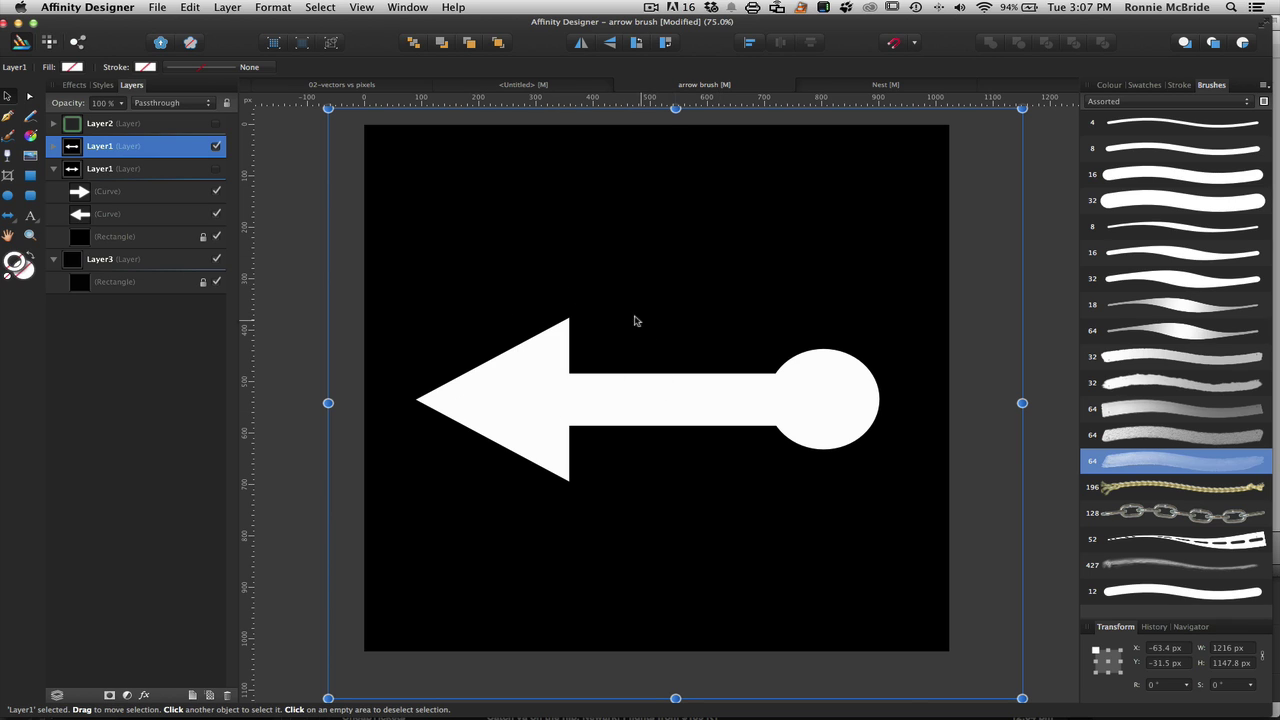
Examine the arrow curve and the ellipse at its tail by selecting each in turn
left_click(549, 369)
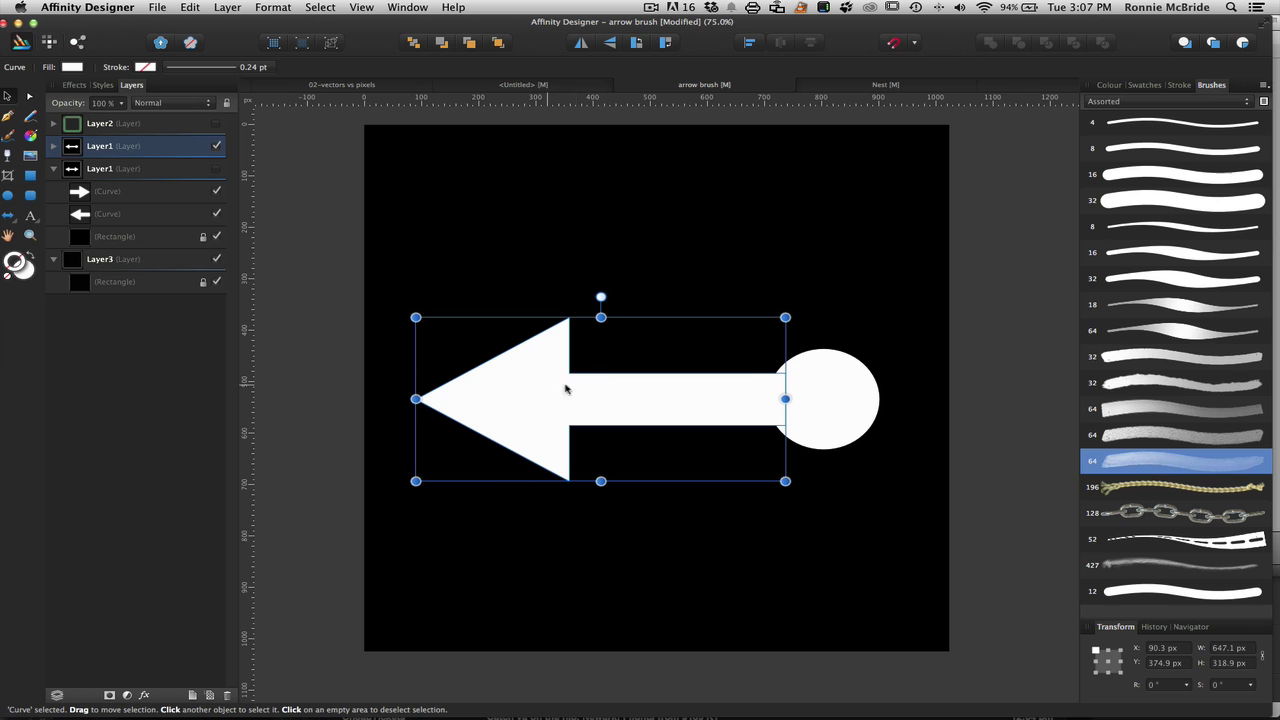
left_click(820, 400)
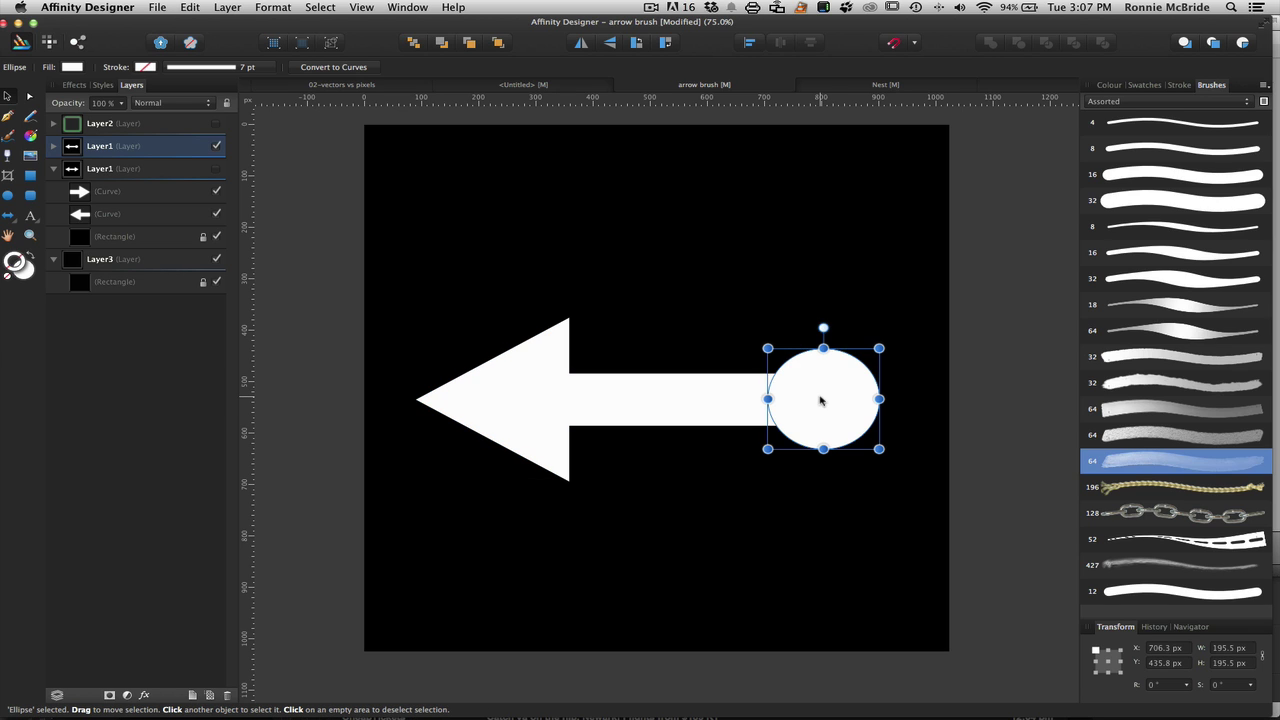
left_click(686, 402)
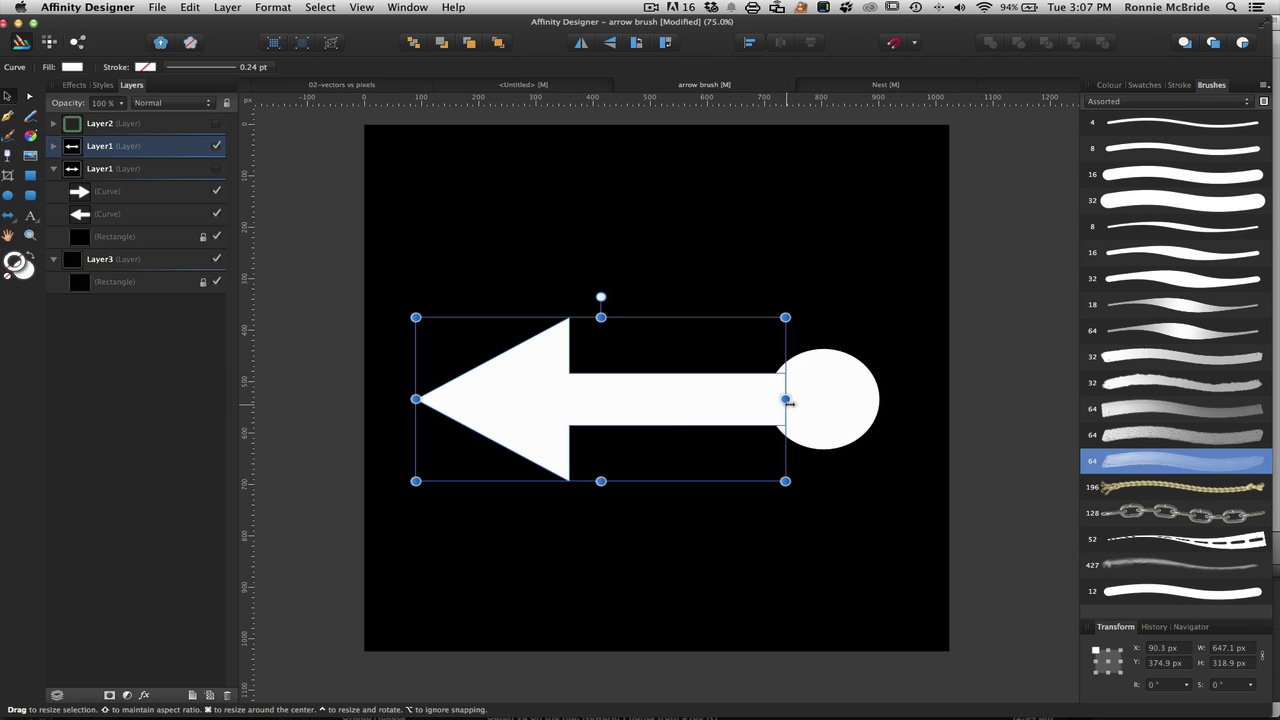
left_click(806, 408)
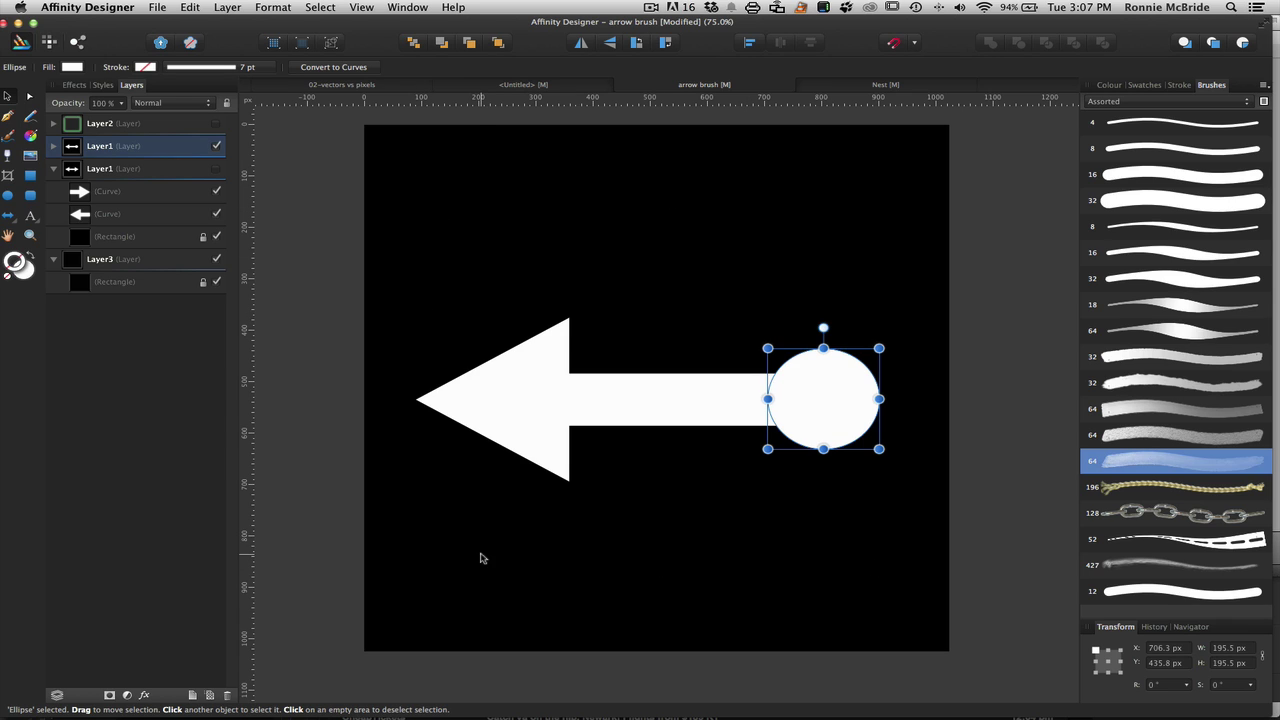
left_click(465, 285)
left_click(553, 415)
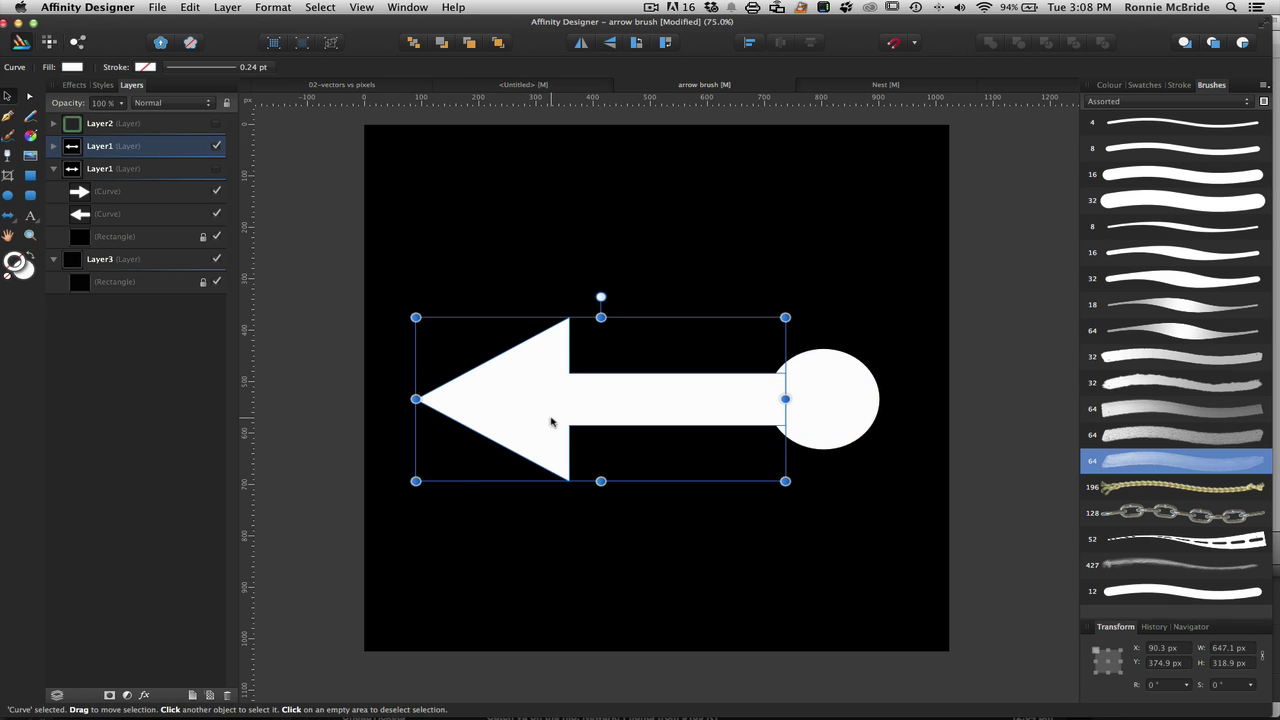
left_click(157, 7)
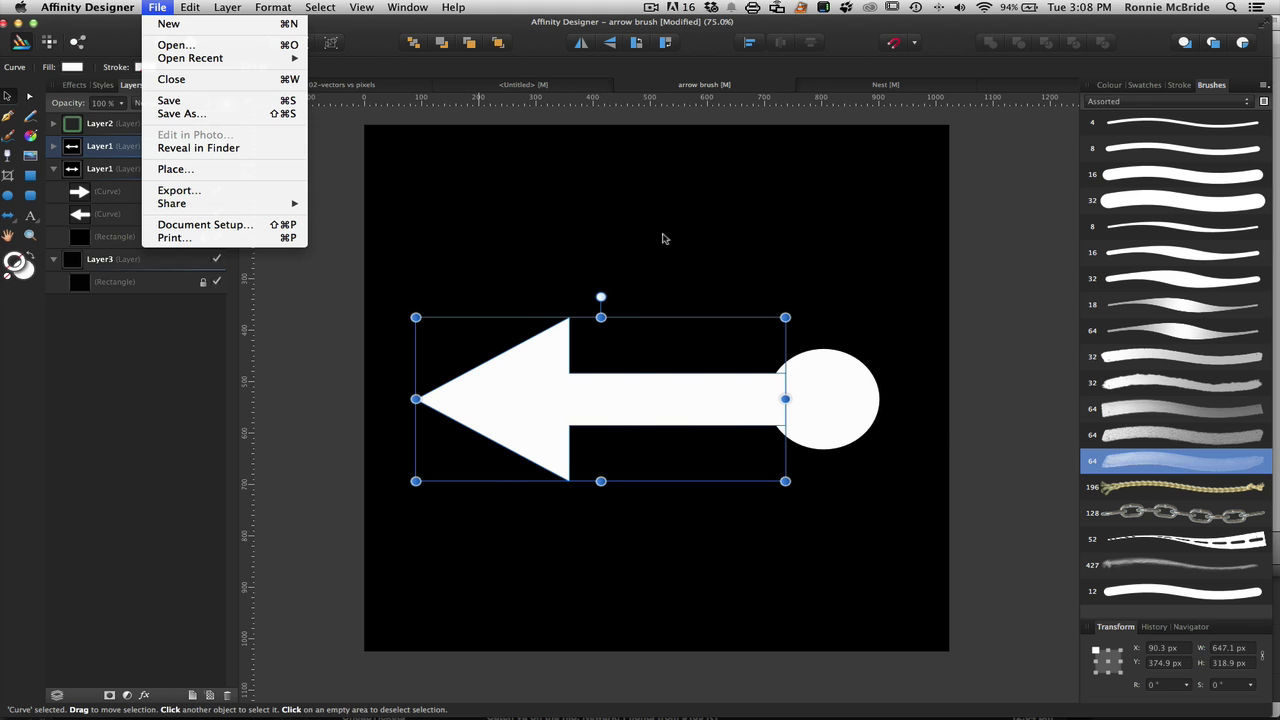
left_click(177, 190)
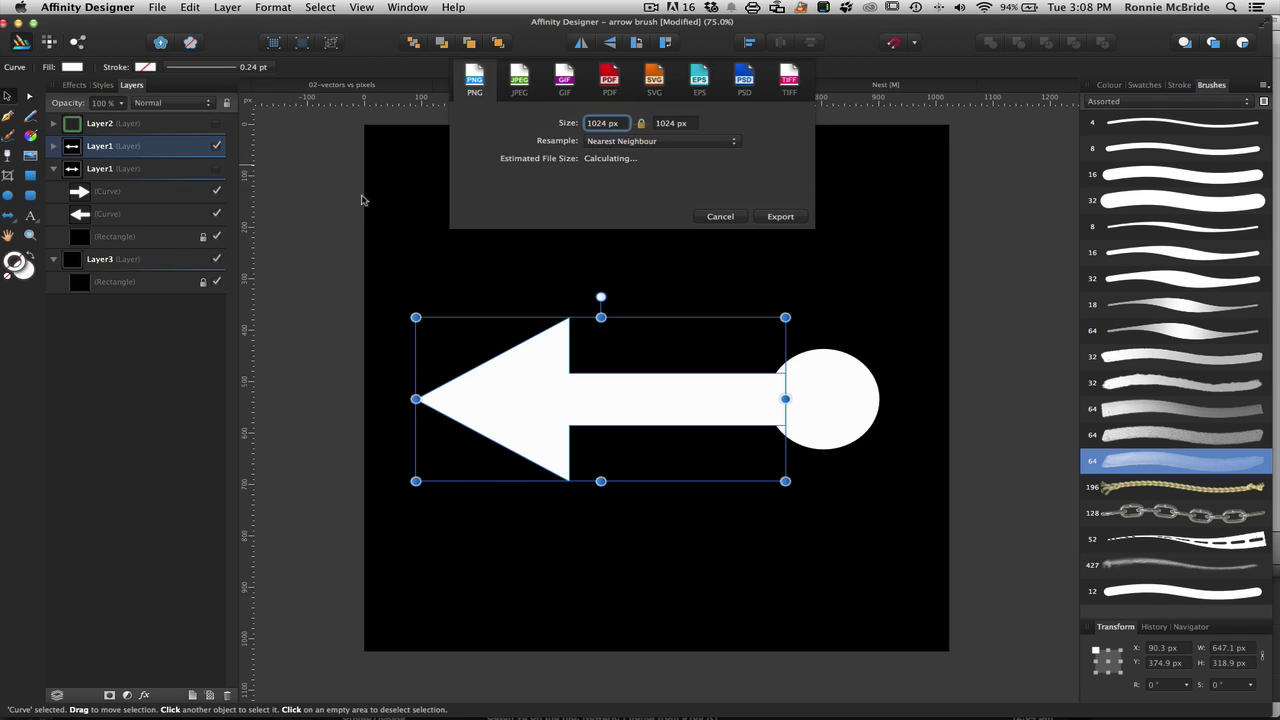
left_click(778, 217)
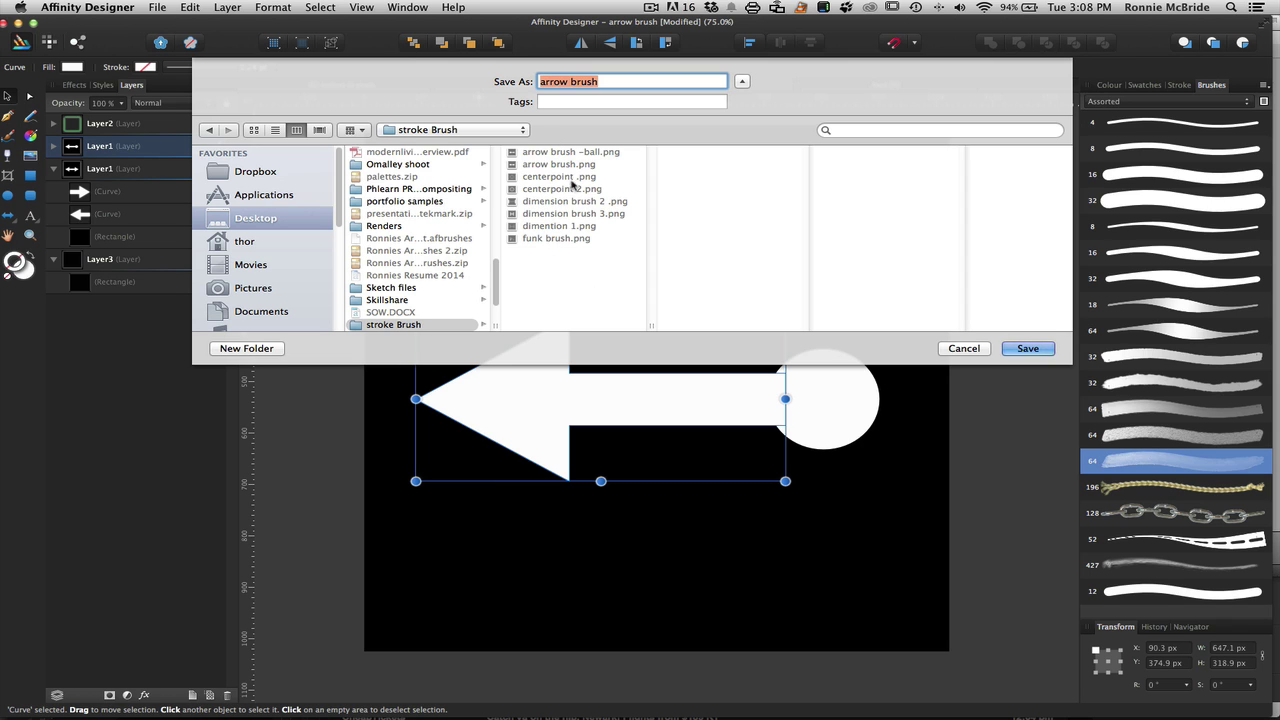
left_click(962, 349)
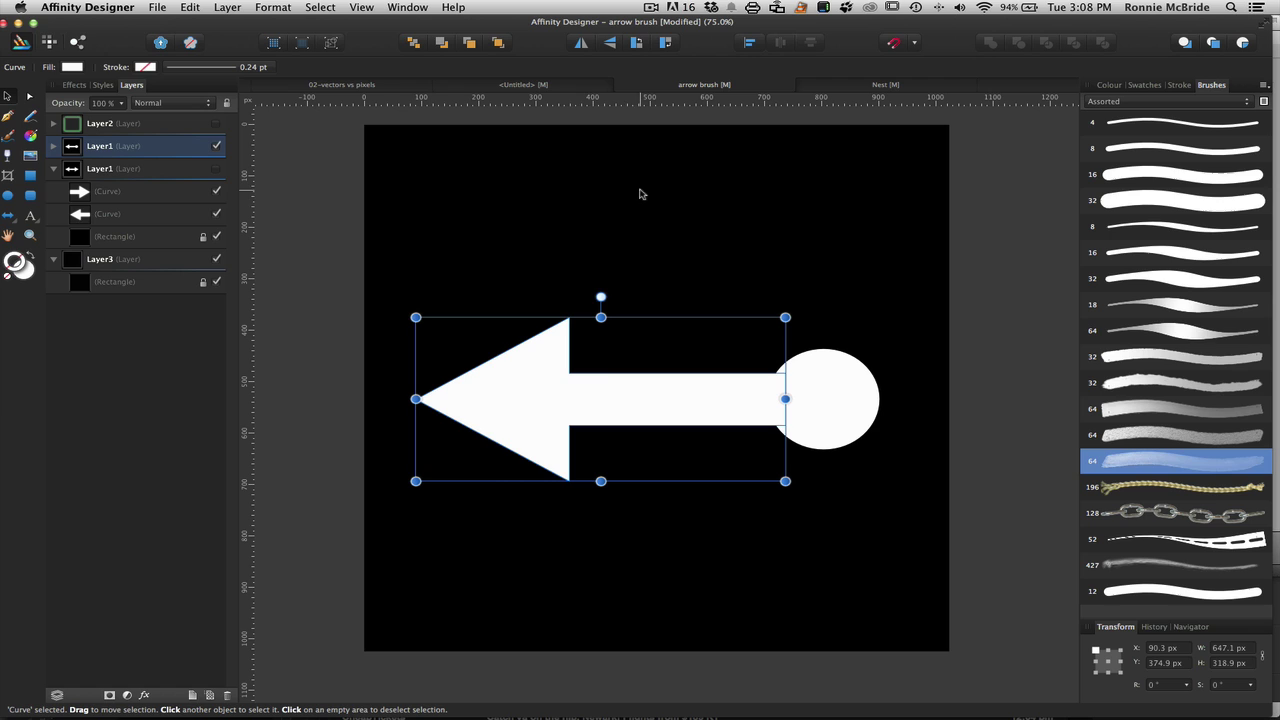
Deselect the arrow, make Layer2 visible and hide the upper Layer1
left_click(339, 202)
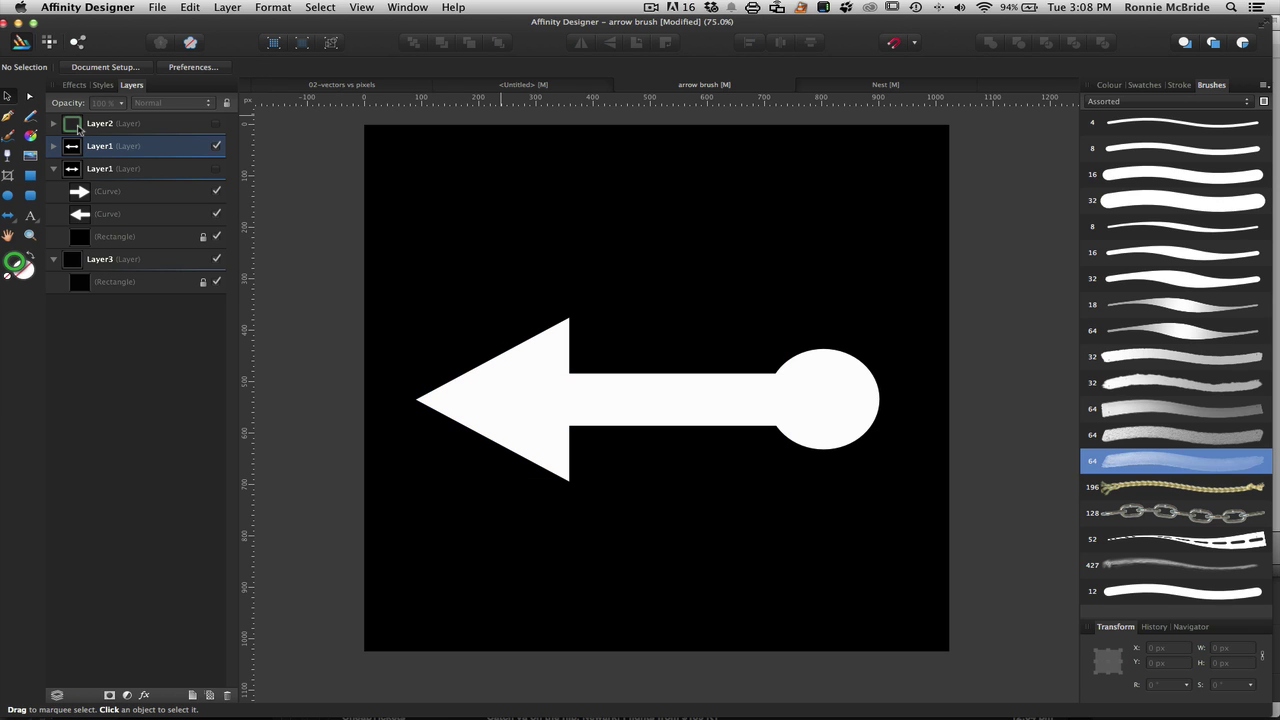
left_click(217, 124)
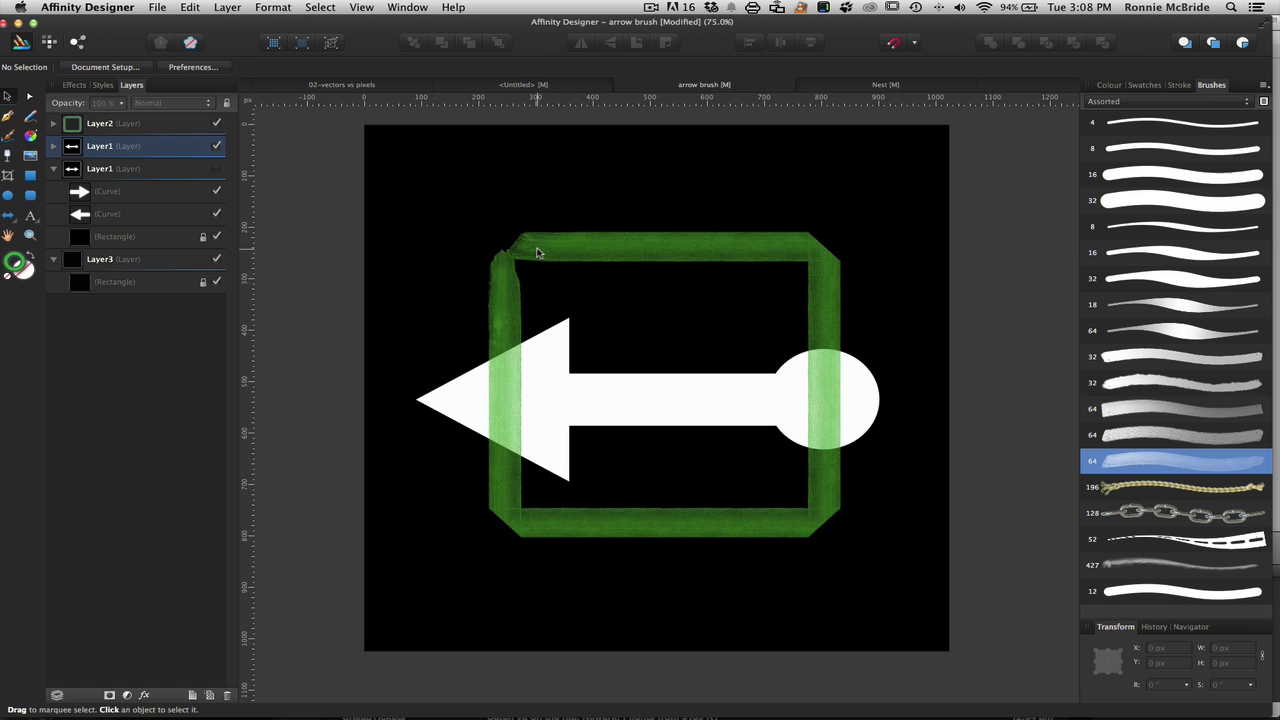
left_click(215, 147)
Delete the green rectangle and the pixel object from Layer2
left_click(53, 123)
left_click(90, 124)
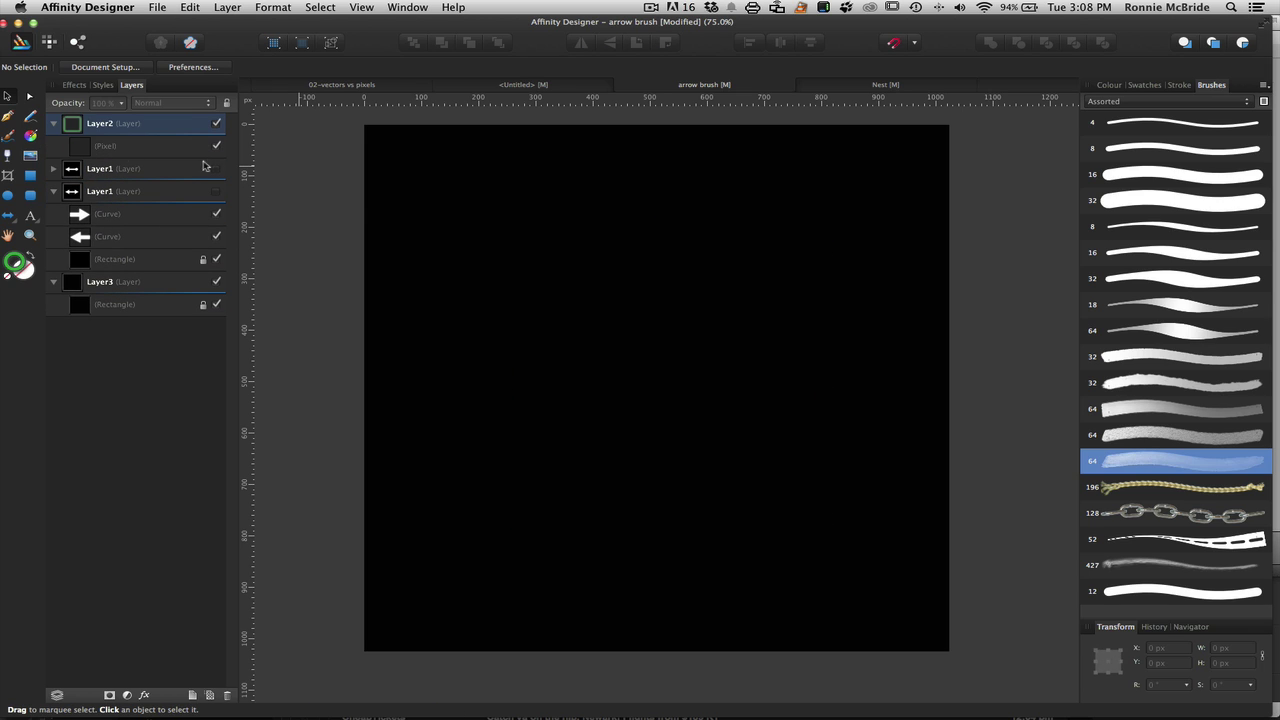
left_click(100, 146)
key("Delete")
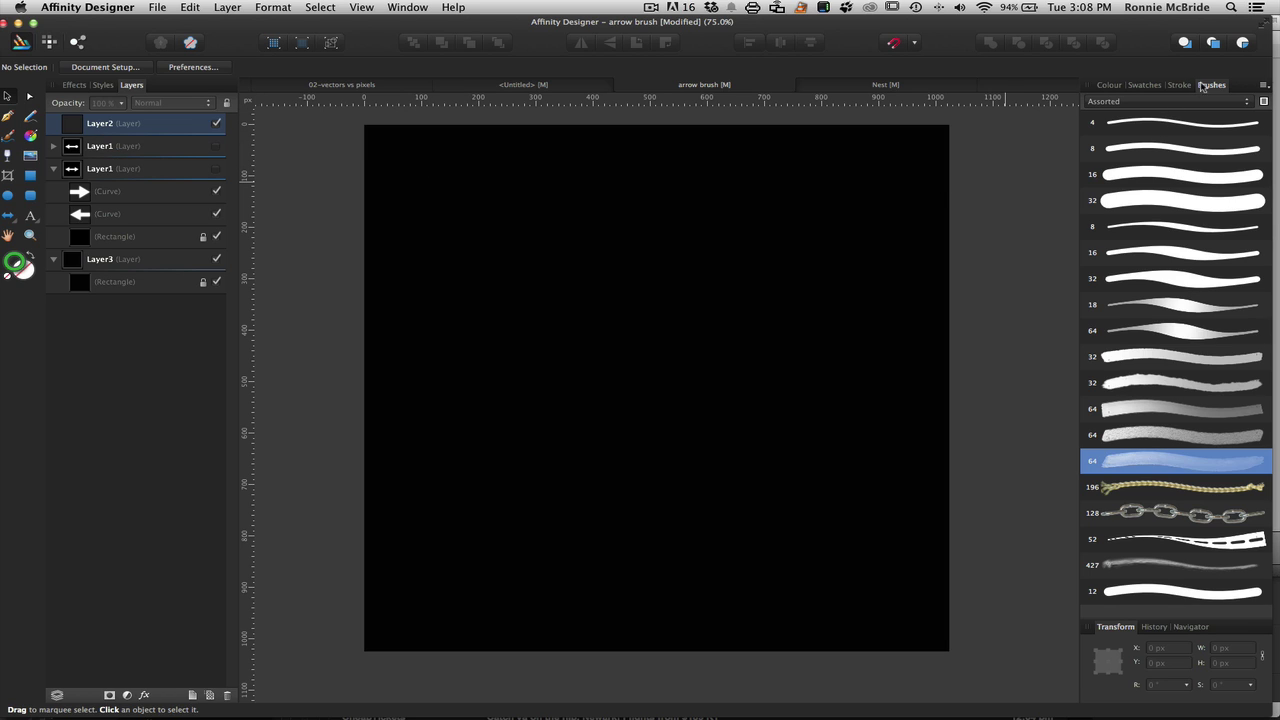
Draw a horizontal line about 640 px long across the upper canvas and apply arrow brush 2 from the custom arrow brush category
left_click(1158, 101)
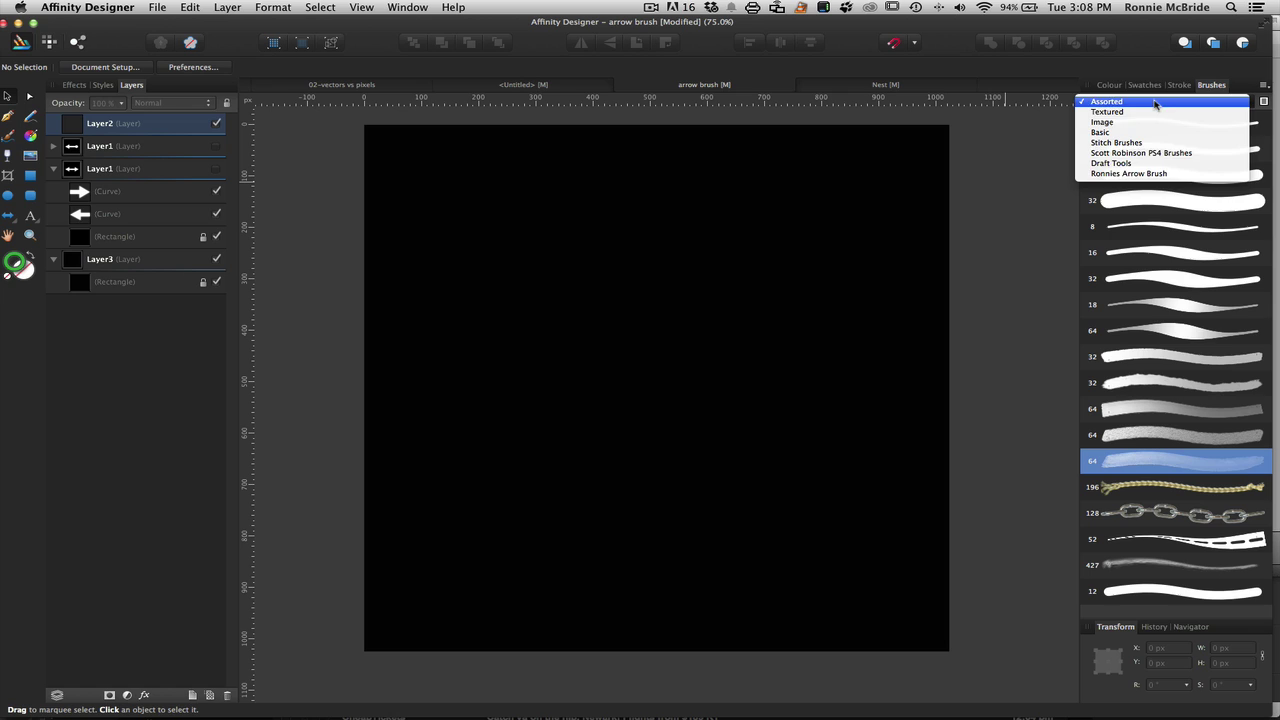
left_click(1122, 174)
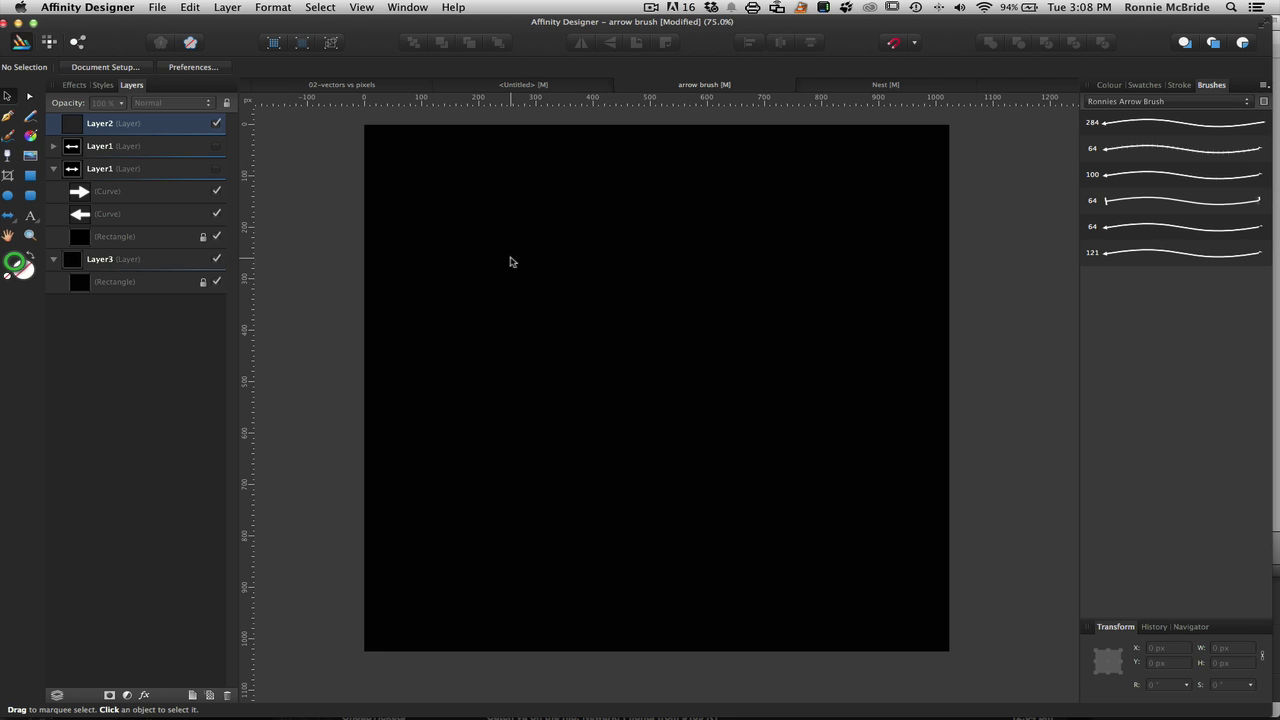
left_click(7, 119)
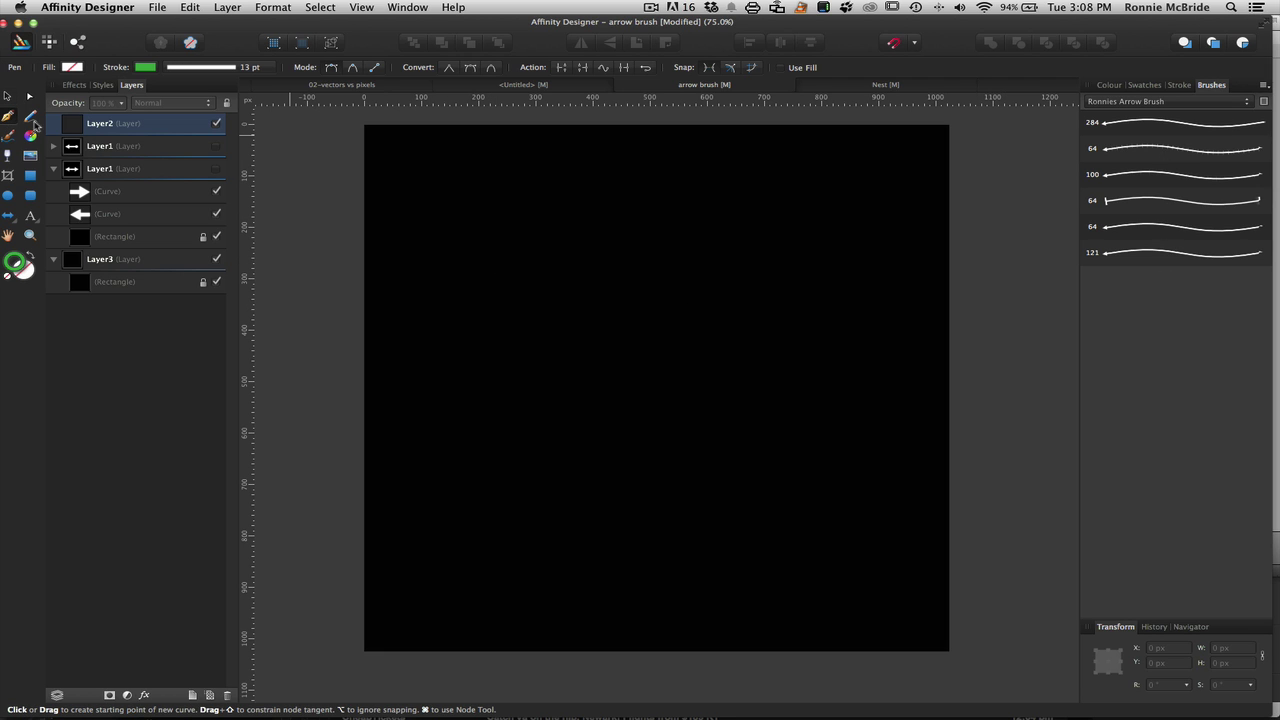
left_click(474, 264)
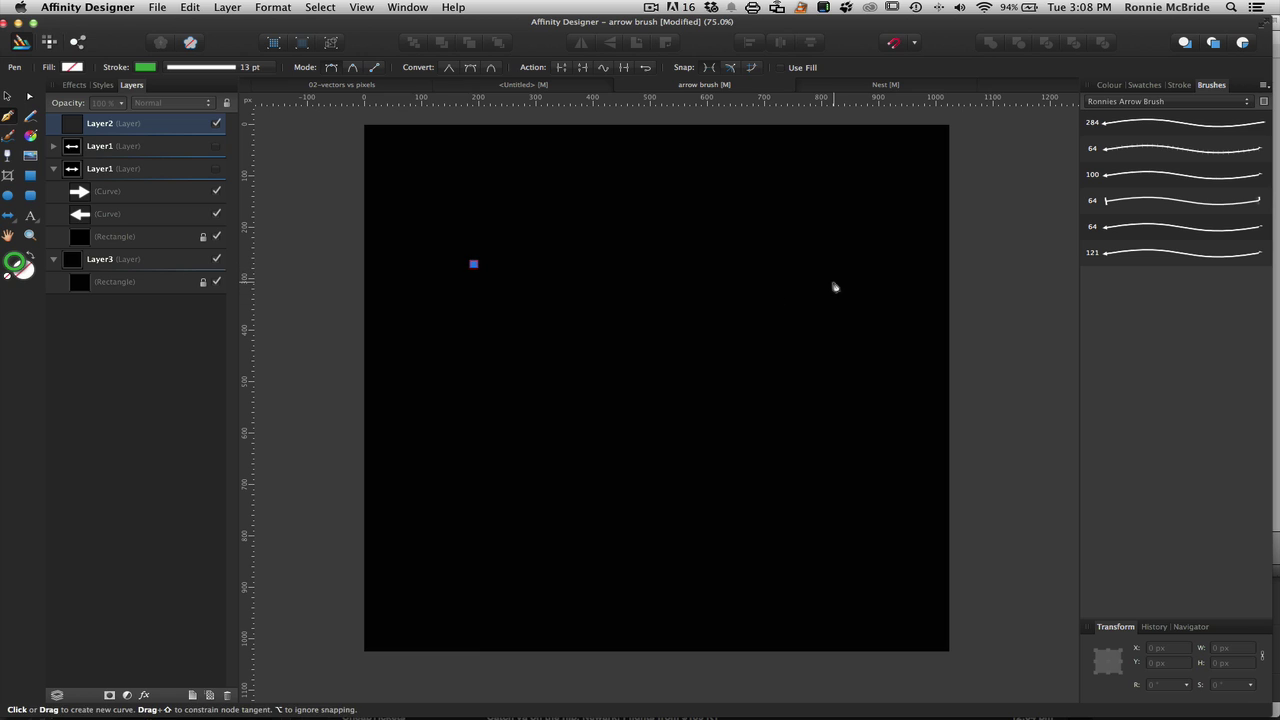
left_click(839, 270)
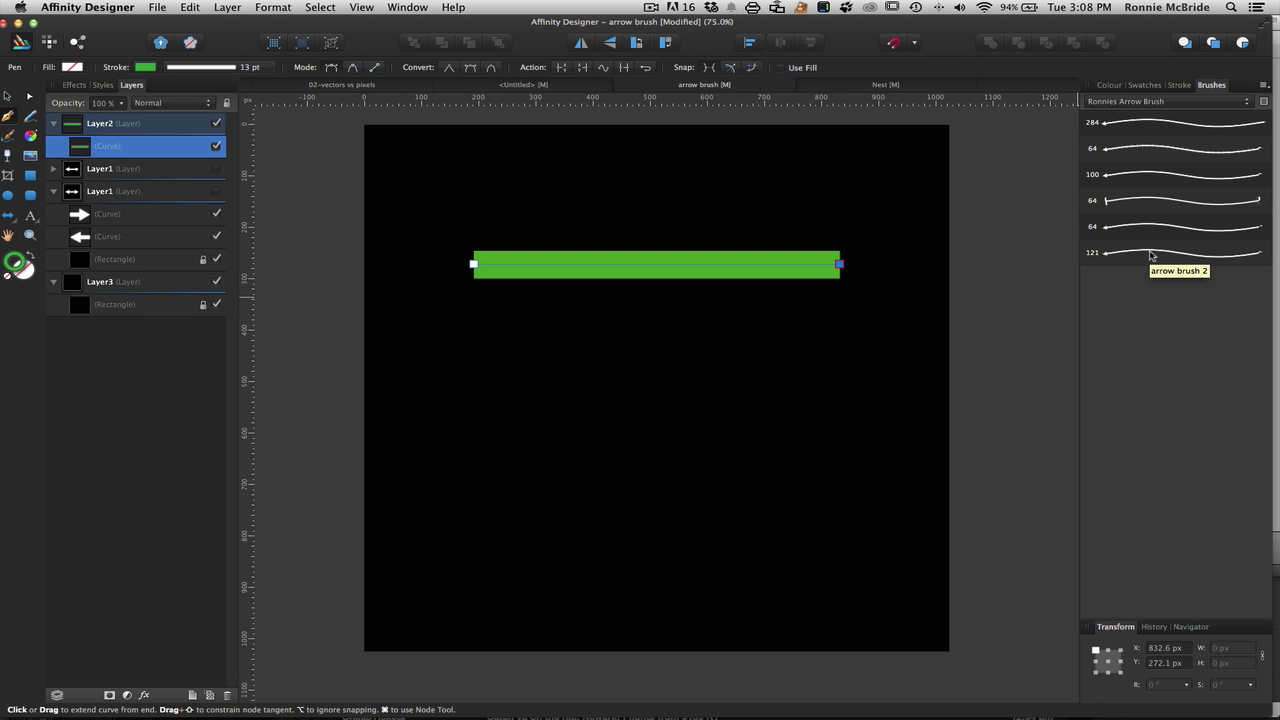
left_click(1150, 256)
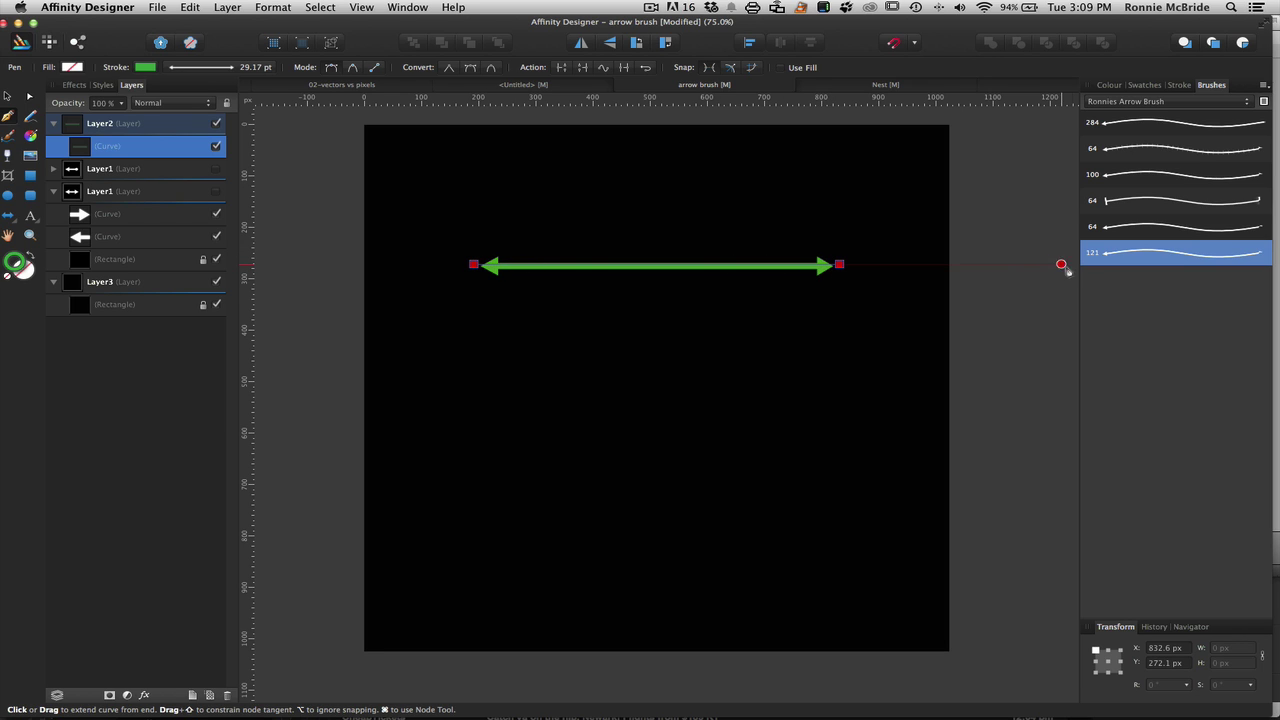
left_click(1176, 304)
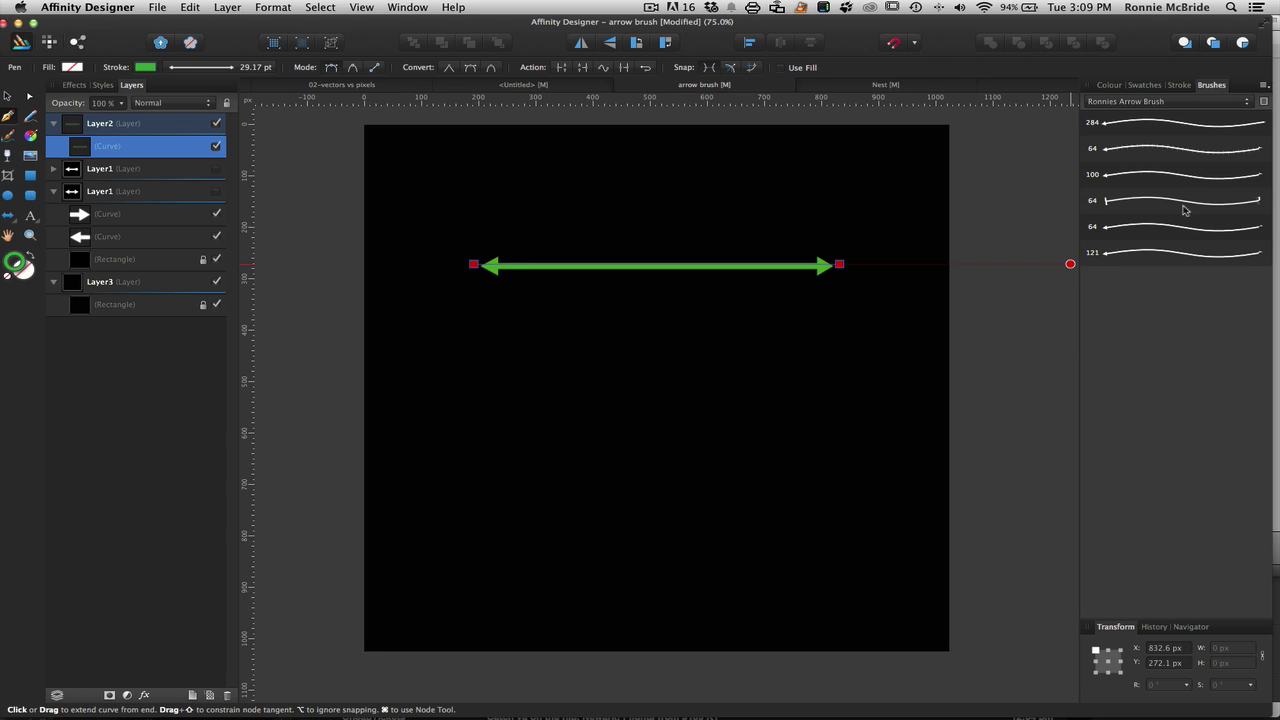
Create a textured intensity brush from arrow brush.png in the custom arrow category and apply it to the line
left_click(1264, 86)
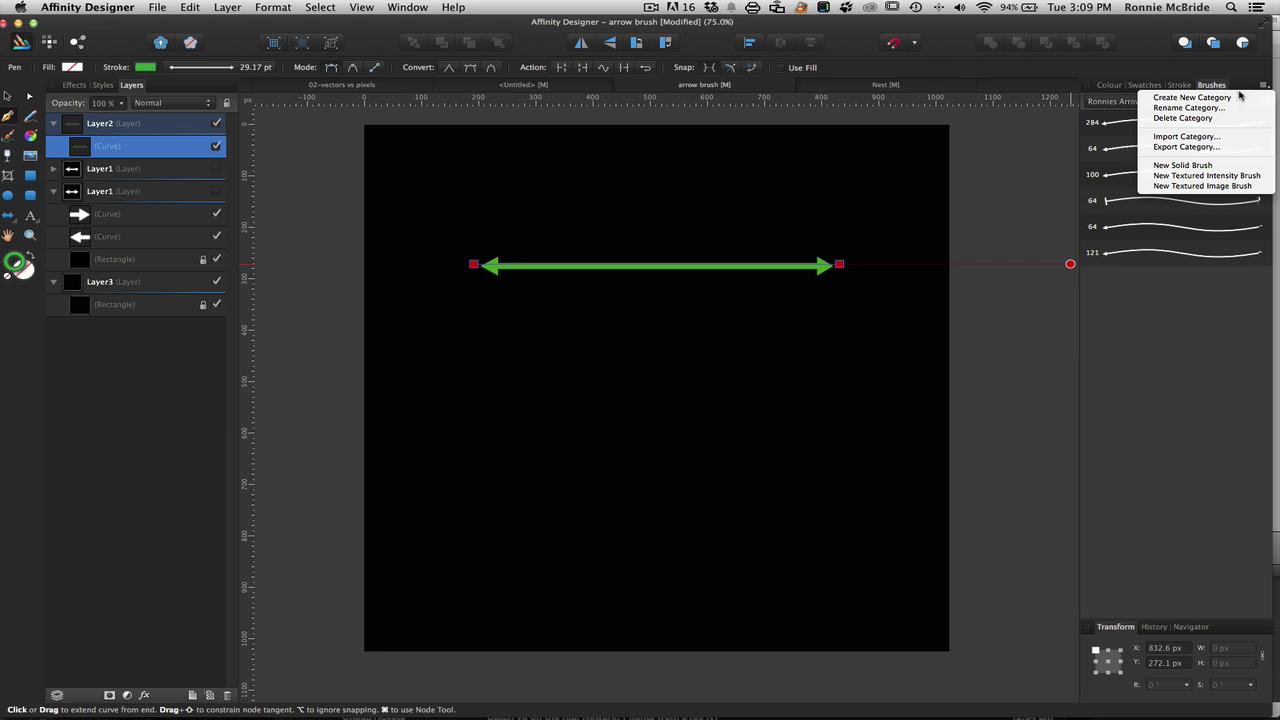
left_click(1215, 176)
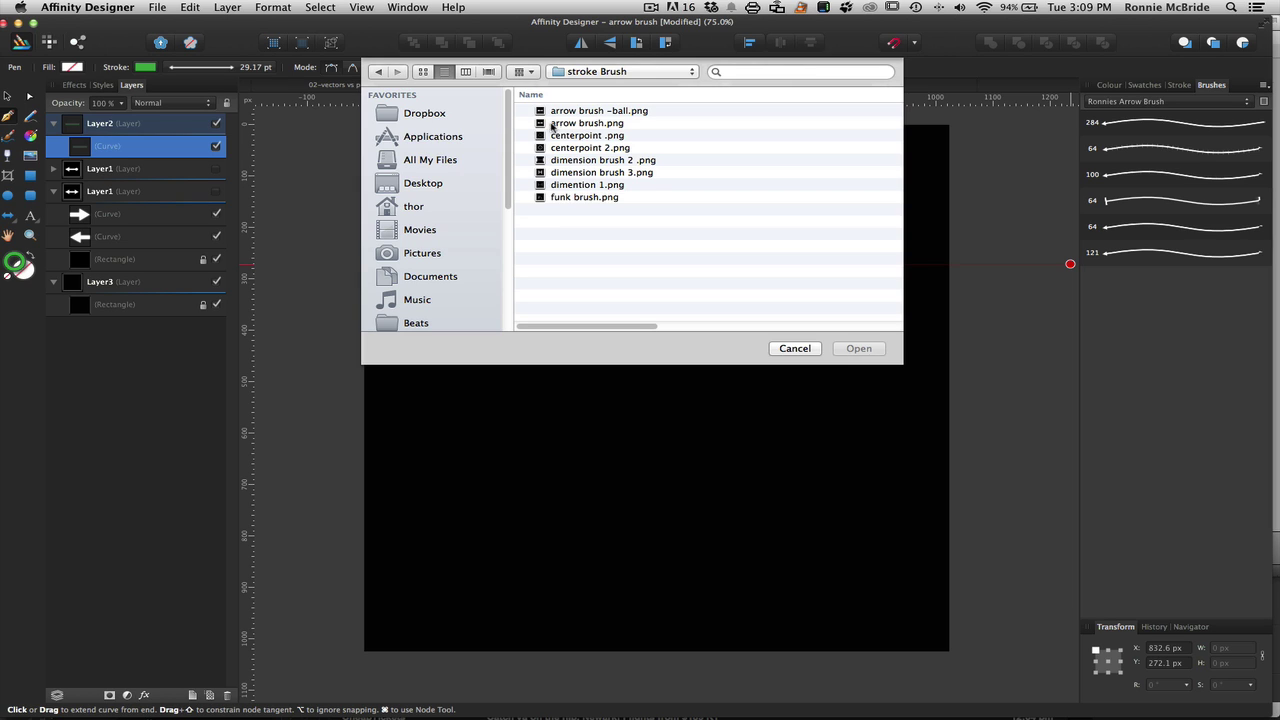
left_click(576, 124)
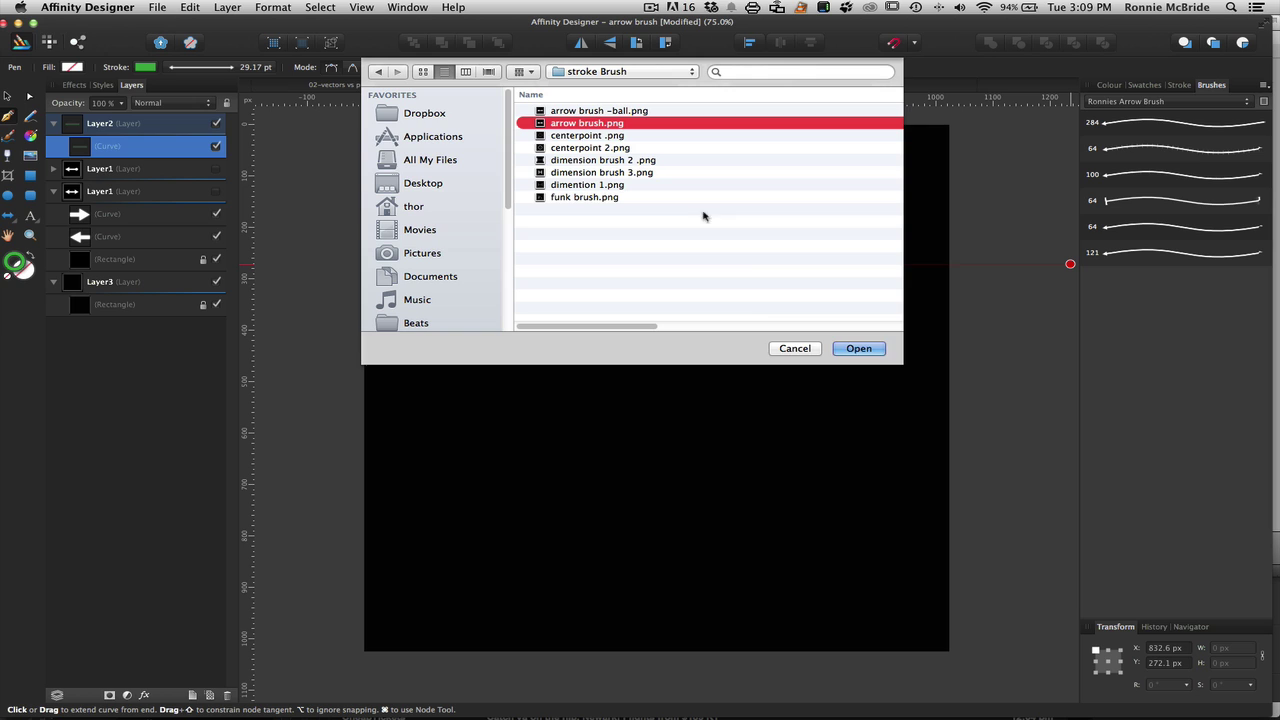
left_click(849, 348)
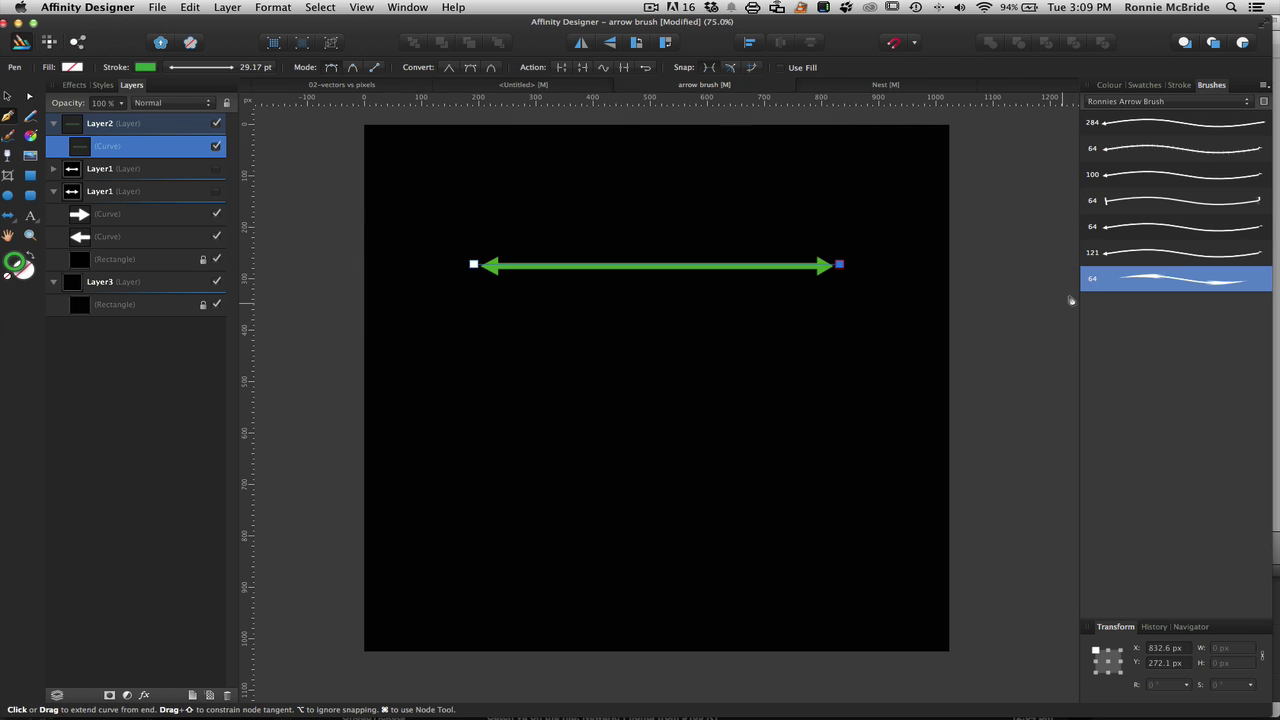
left_click(1152, 285)
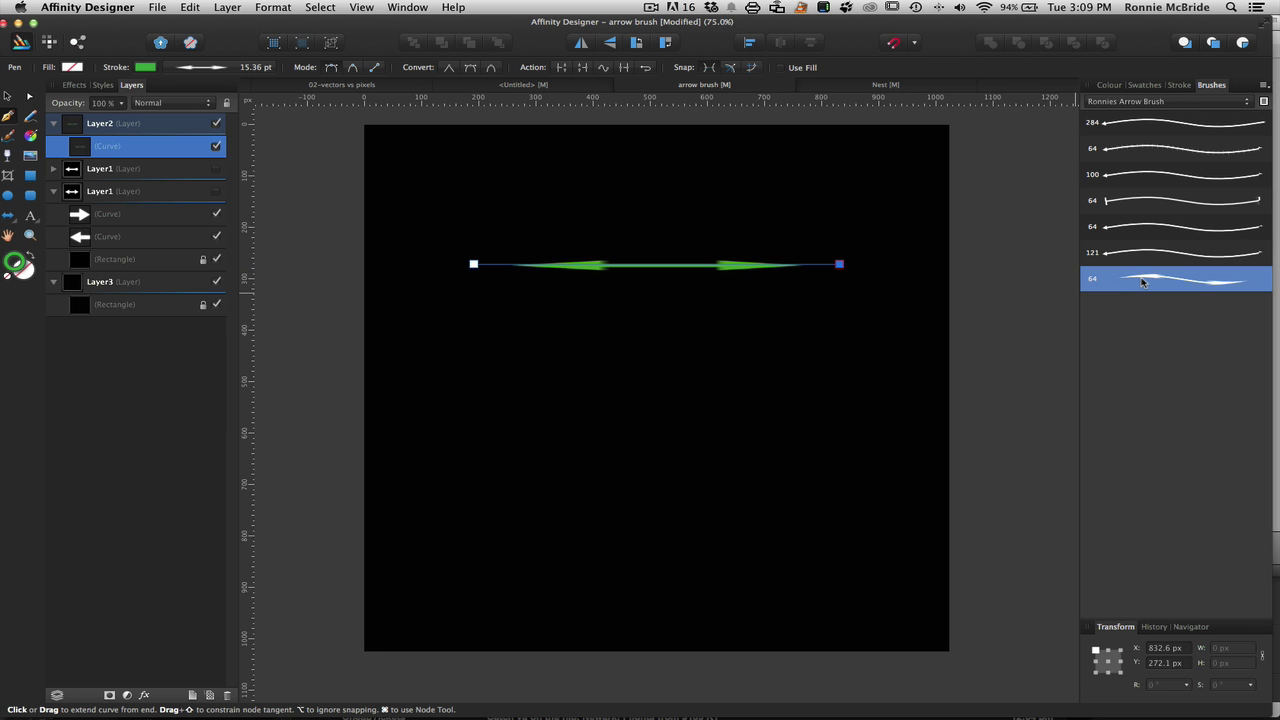
Edit the new arrow brush so its body repeats and its brush width is 58.7 px
double_click(1143, 282)
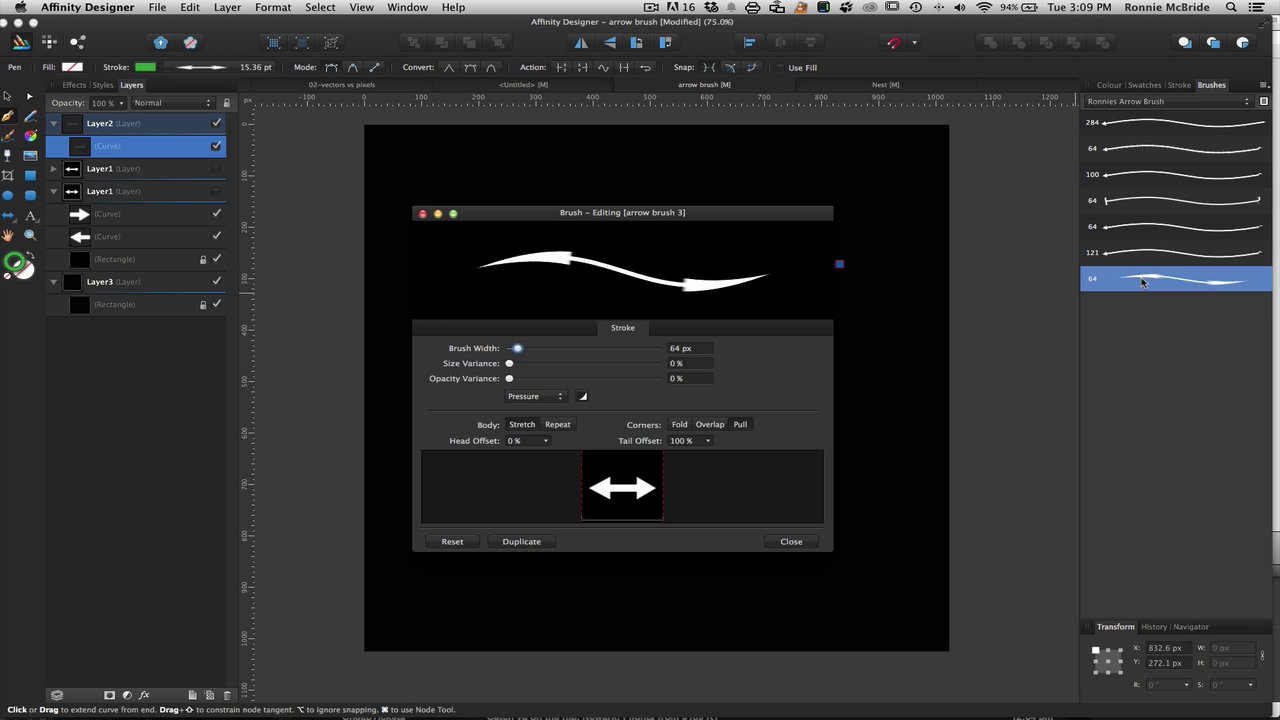
mouse_move(736, 217)
left_mouse_down()
mouse_move(567, 335)
mouse_move(405, 301)
left_mouse_up()
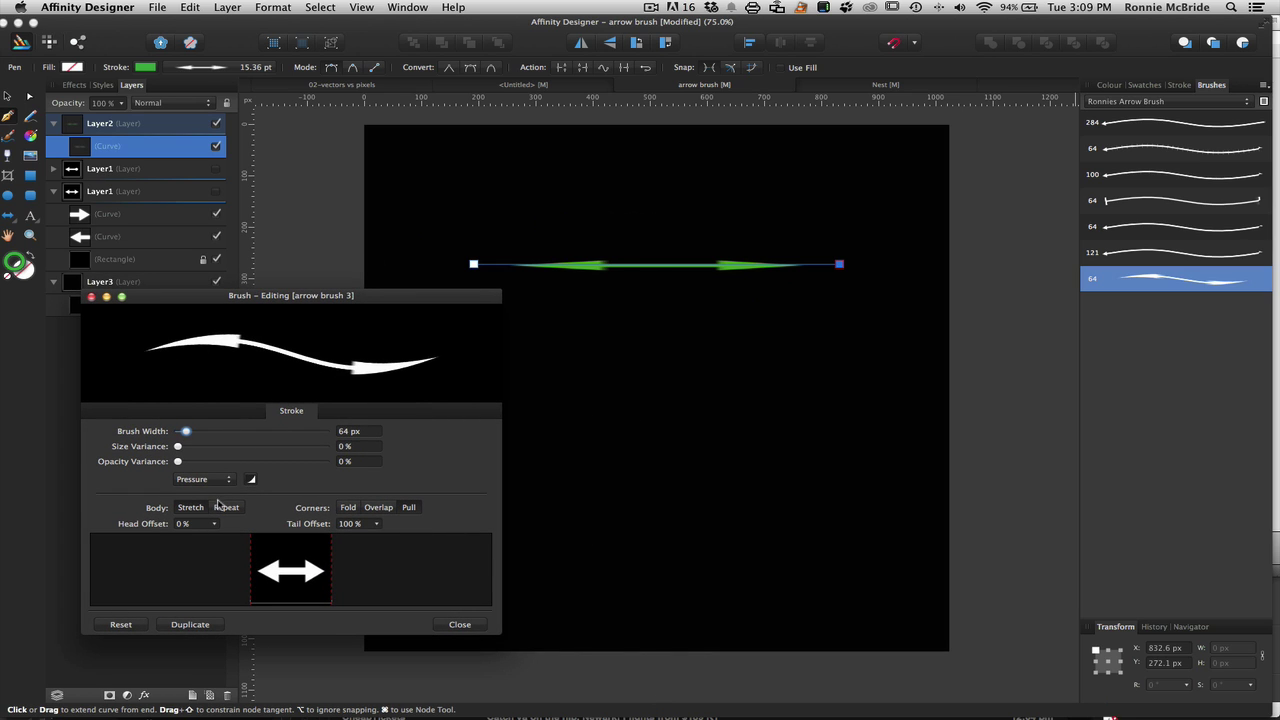
left_click(226, 508)
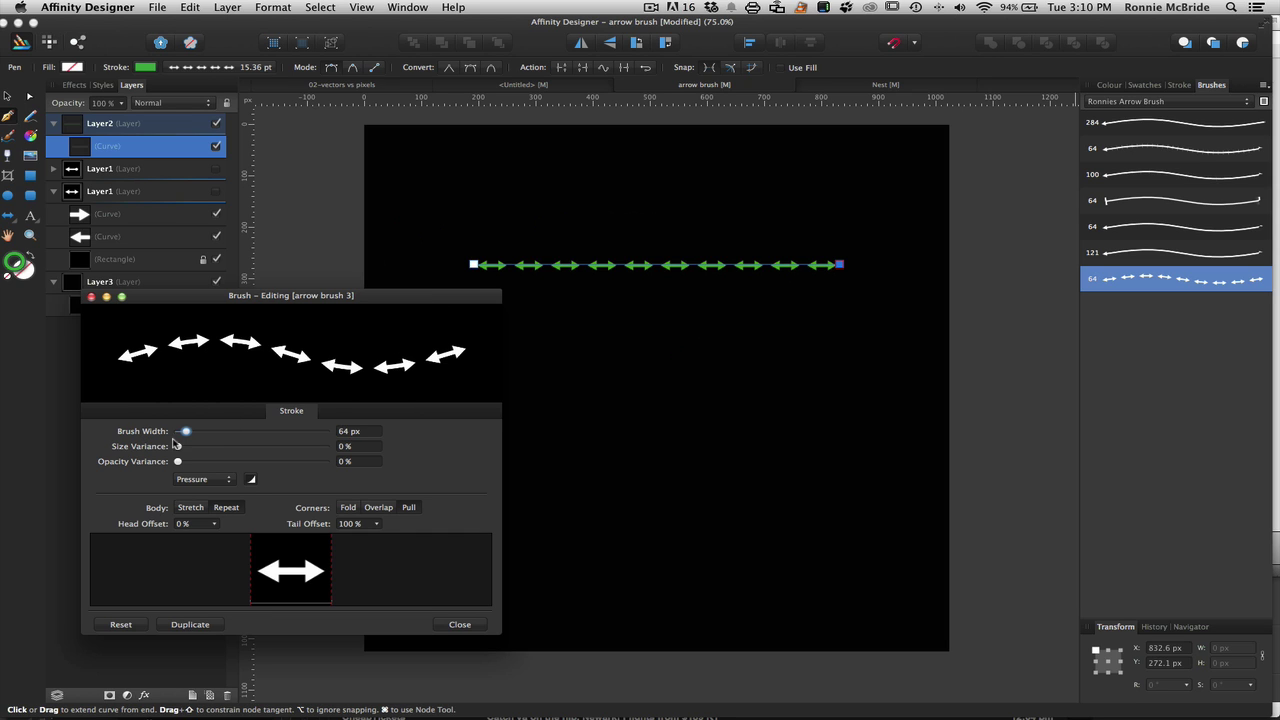
mouse_move(185, 432)
left_mouse_down()
mouse_move(222, 432)
mouse_move(185, 427)
left_mouse_up()
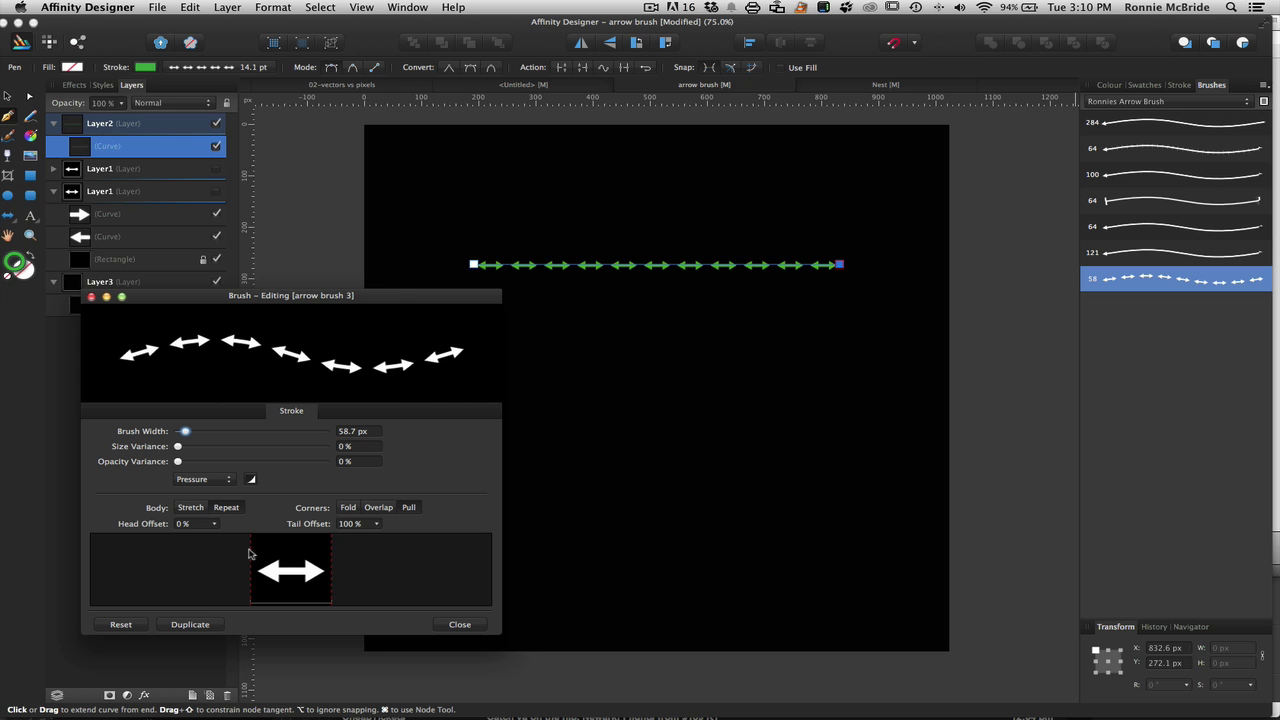
Set the arrow brush's head offset to 37% and tail offset to 64% so only the shaft repeats
mouse_move(250, 554)
left_mouse_down()
mouse_move(325, 558)
mouse_move(303, 555)
left_mouse_up()
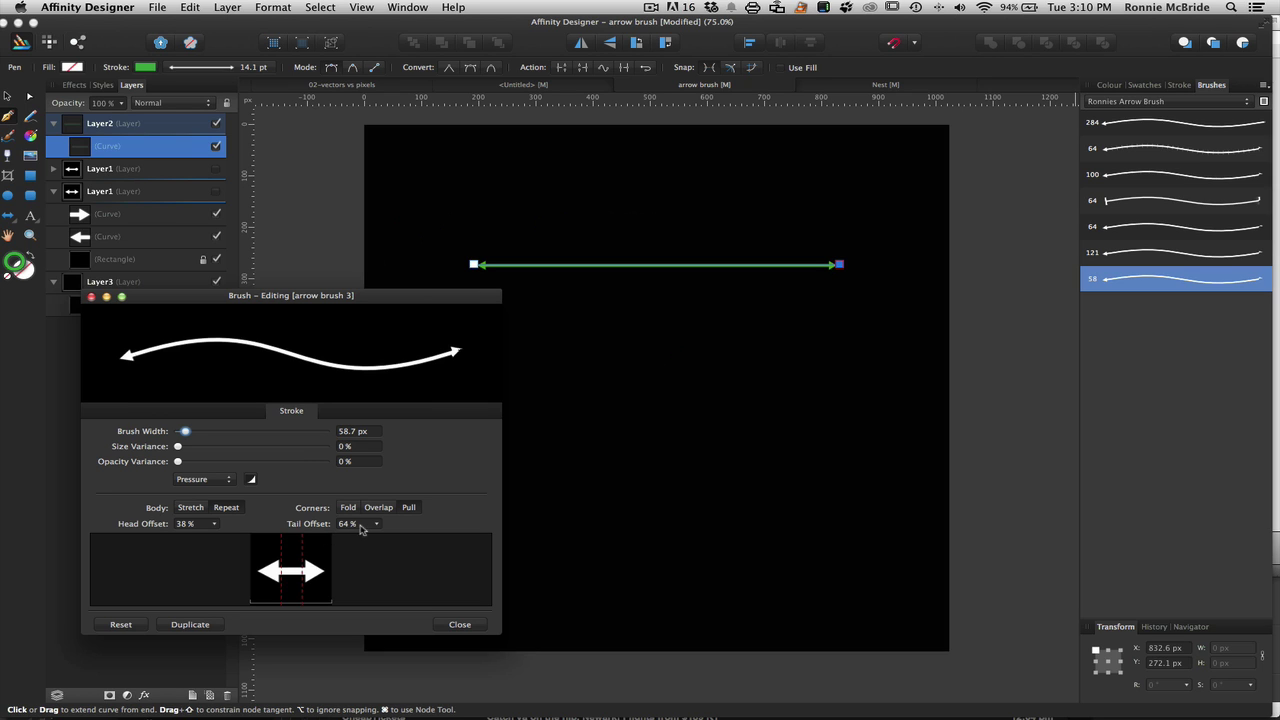
left_click(214, 524)
left_click_drag(213, 543, 211, 545)
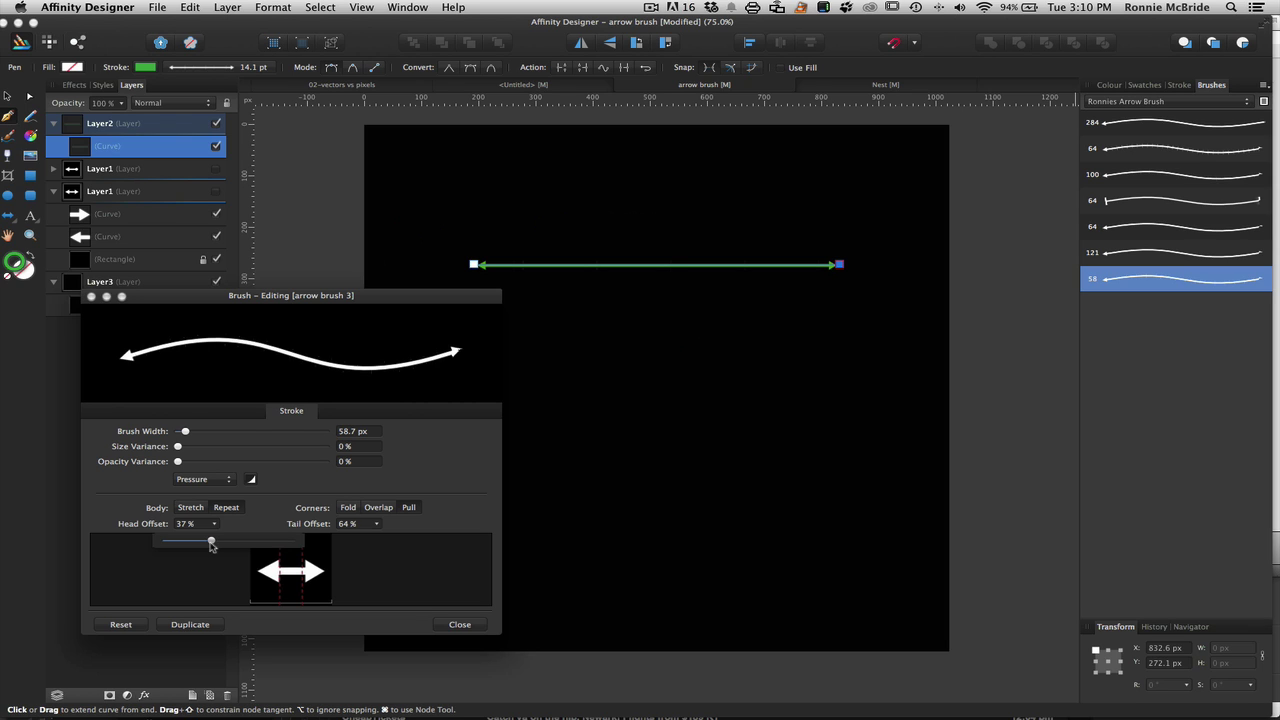
left_click(447, 626)
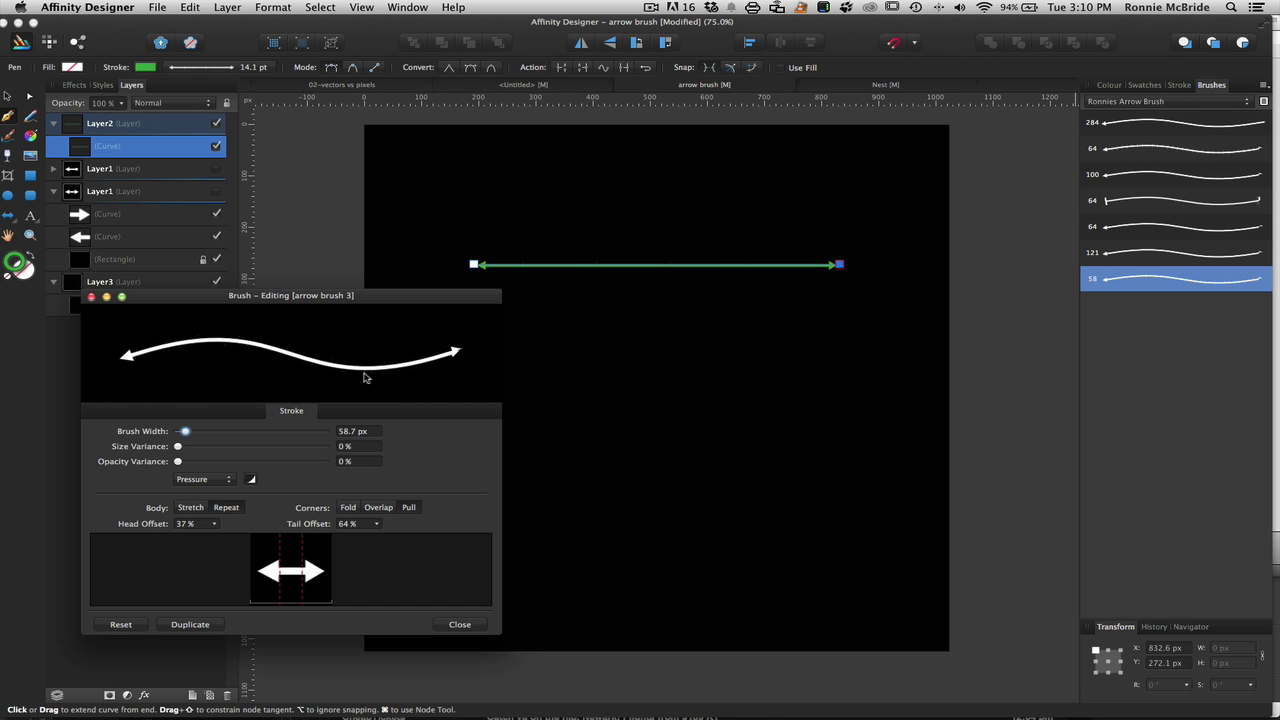
Try the round stroke cap on the arrow line, checking its right arrowhead, and switch back to the butt cap
key("super+plus")
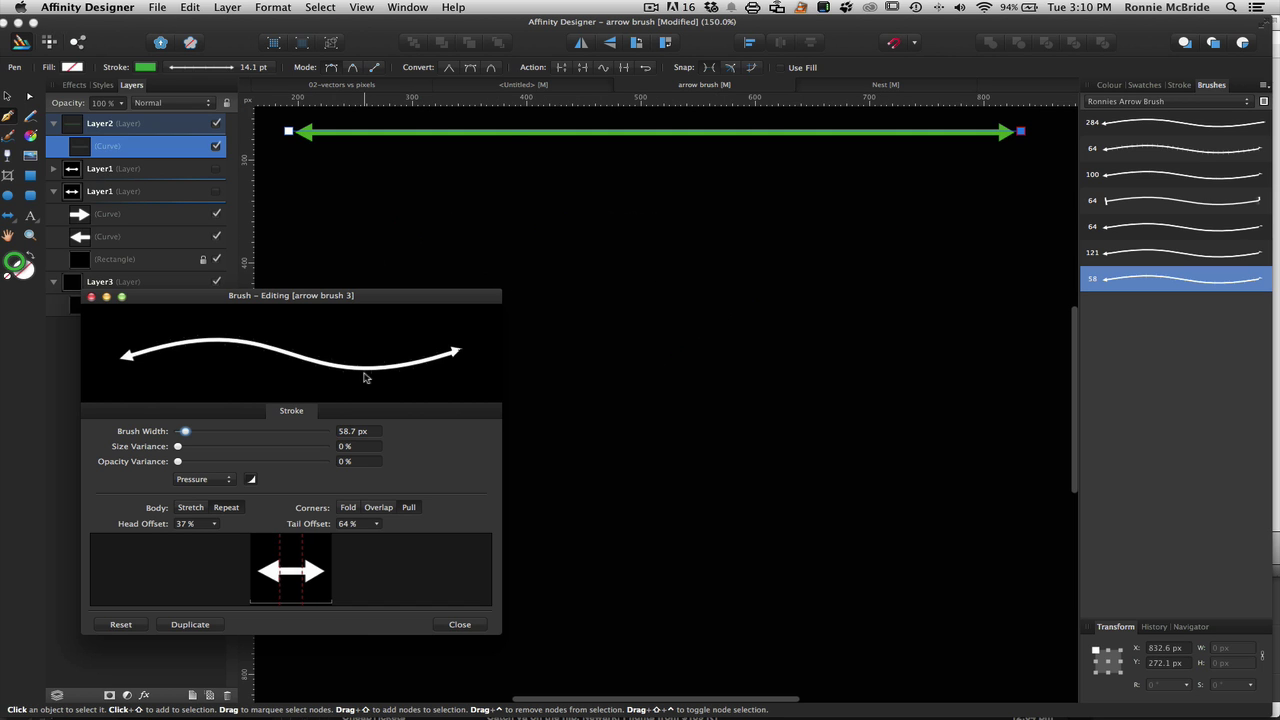
key("super+plus")
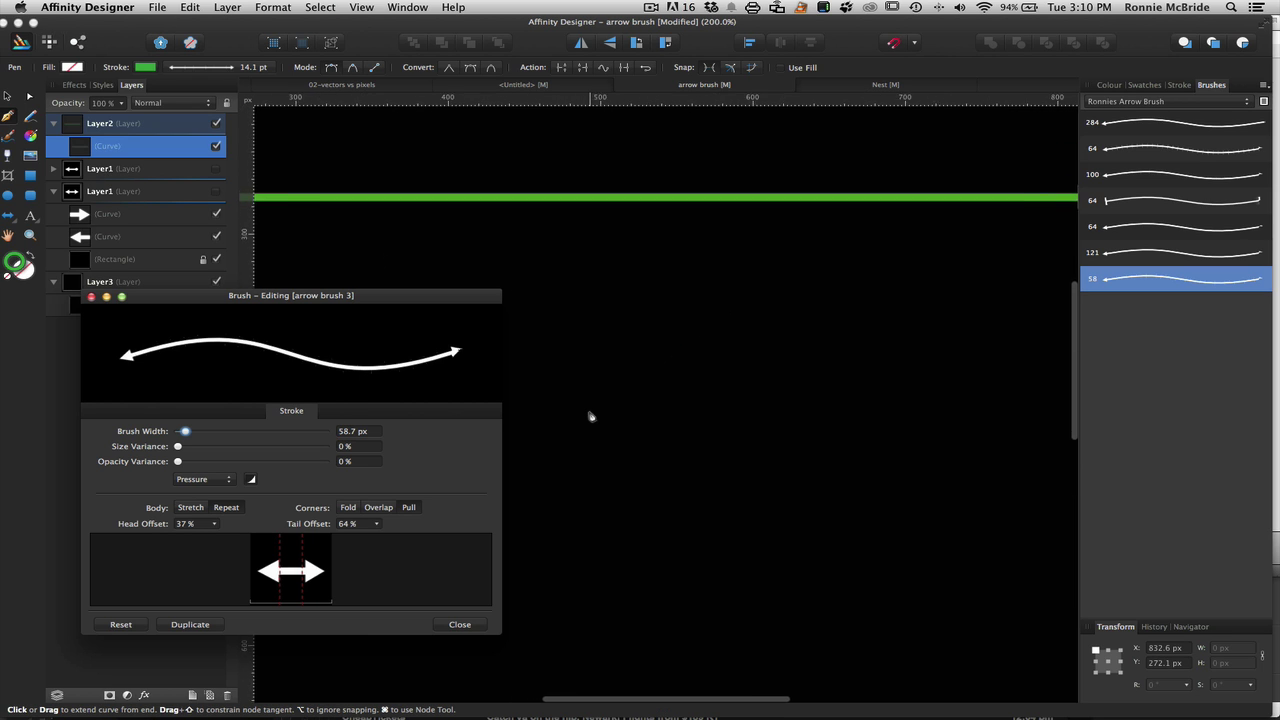
scroll(591, 417, "right", 3)
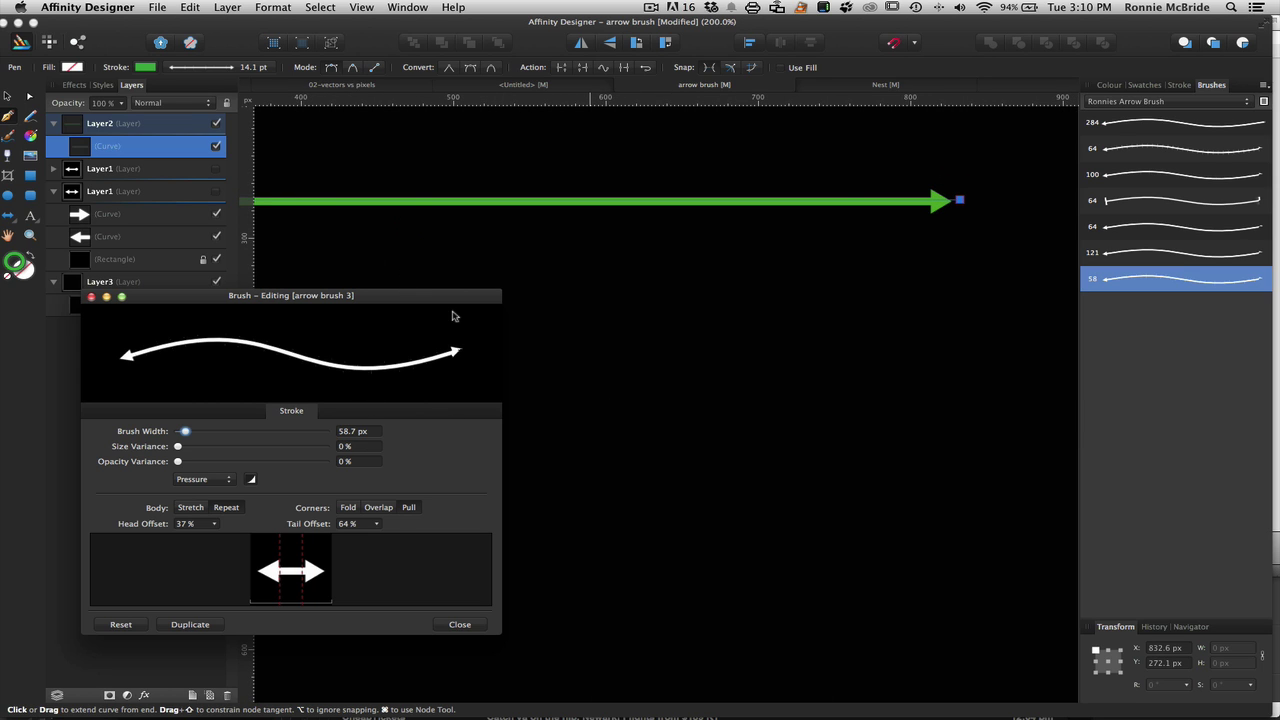
left_click_drag(418, 299, 521, 298)
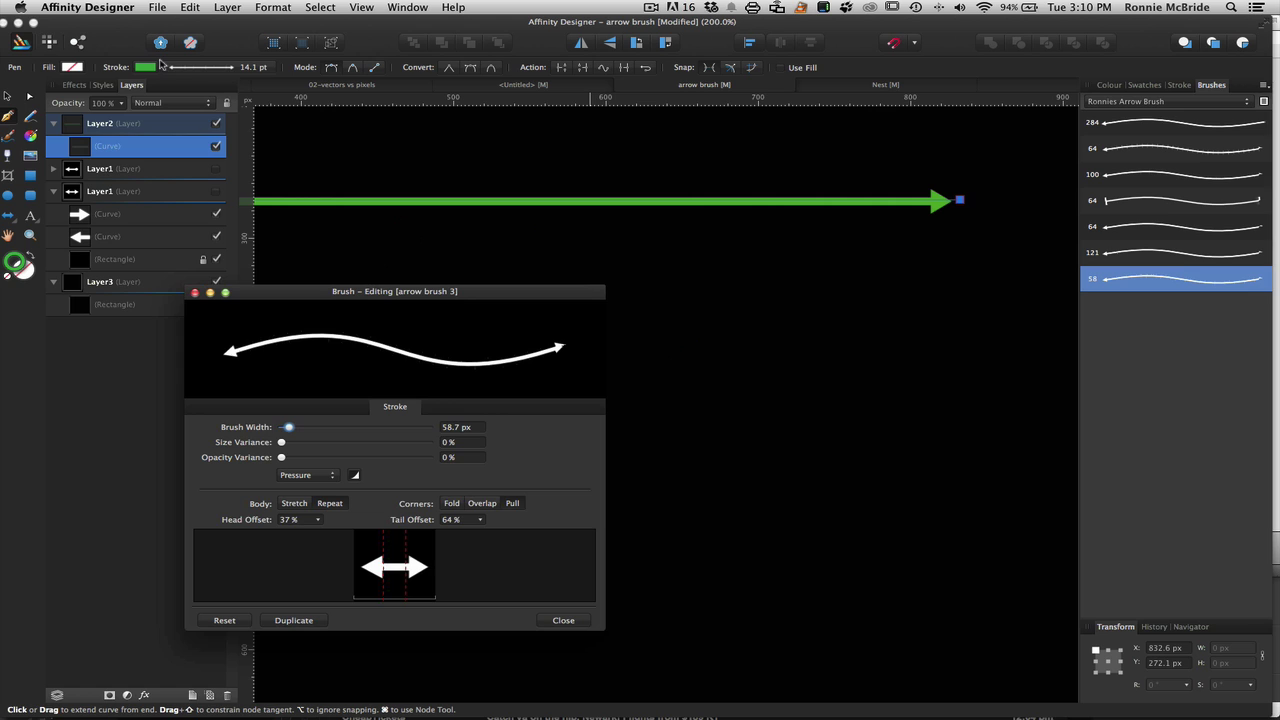
left_click(165, 67)
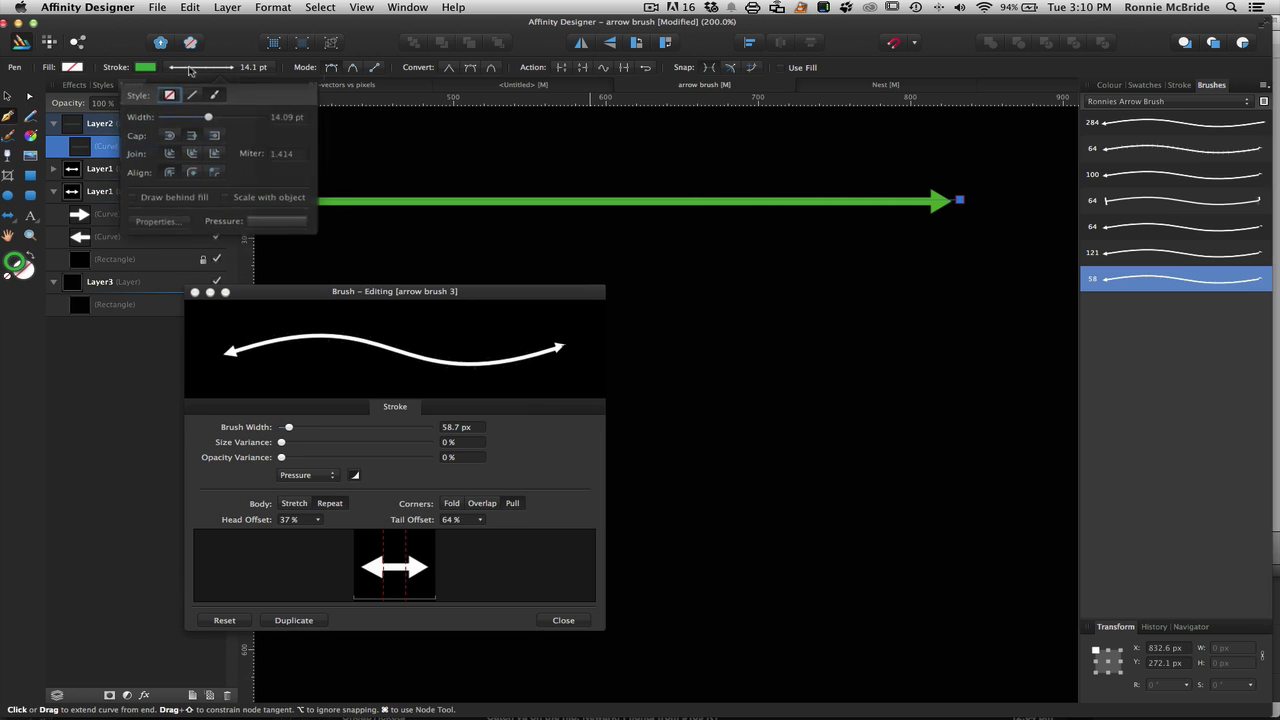
left_click(171, 137)
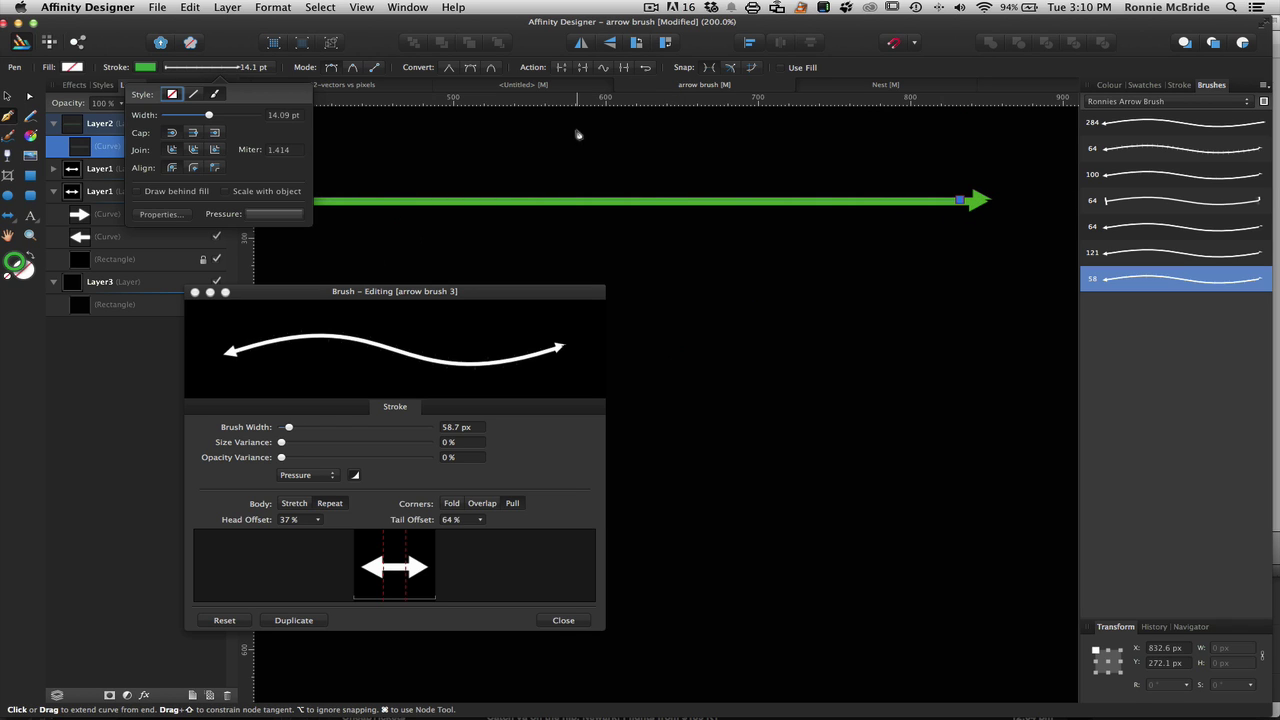
left_click(192, 133)
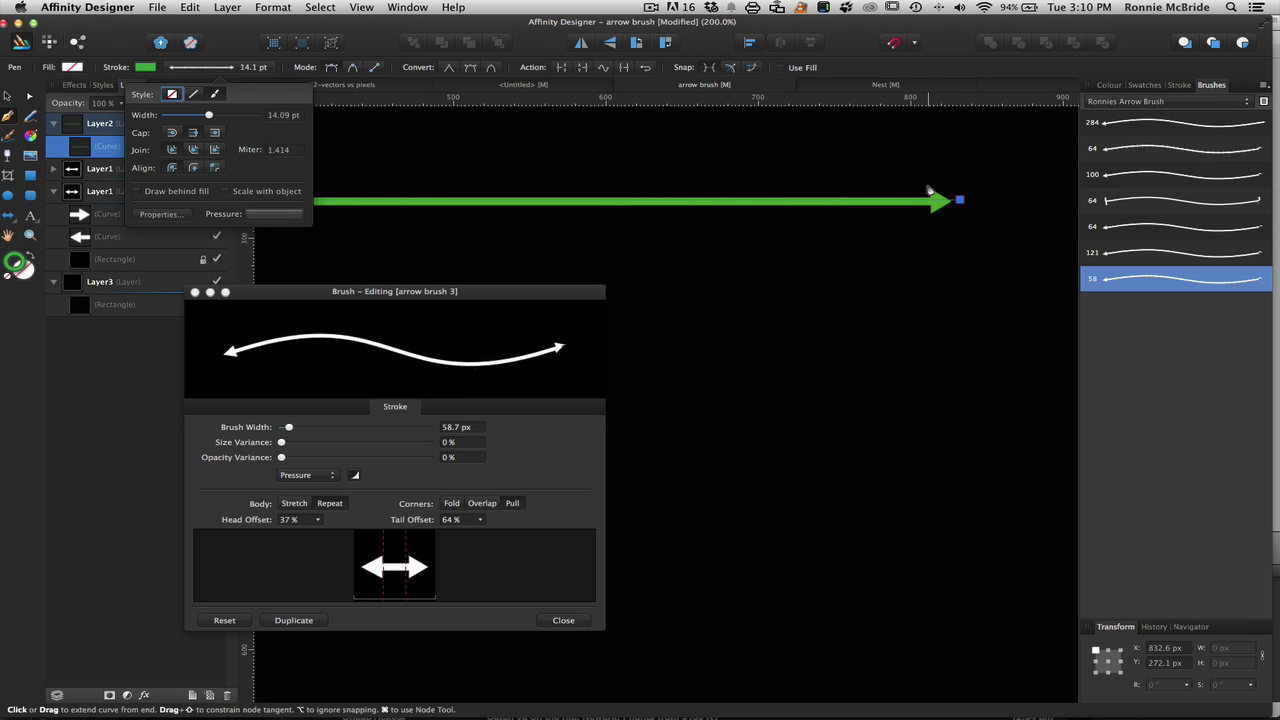
View the whole arrow line at 100% zoom and close the brush editor
left_click_drag(478, 297, 660, 289)
left_click_drag(461, 285, 532, 280)
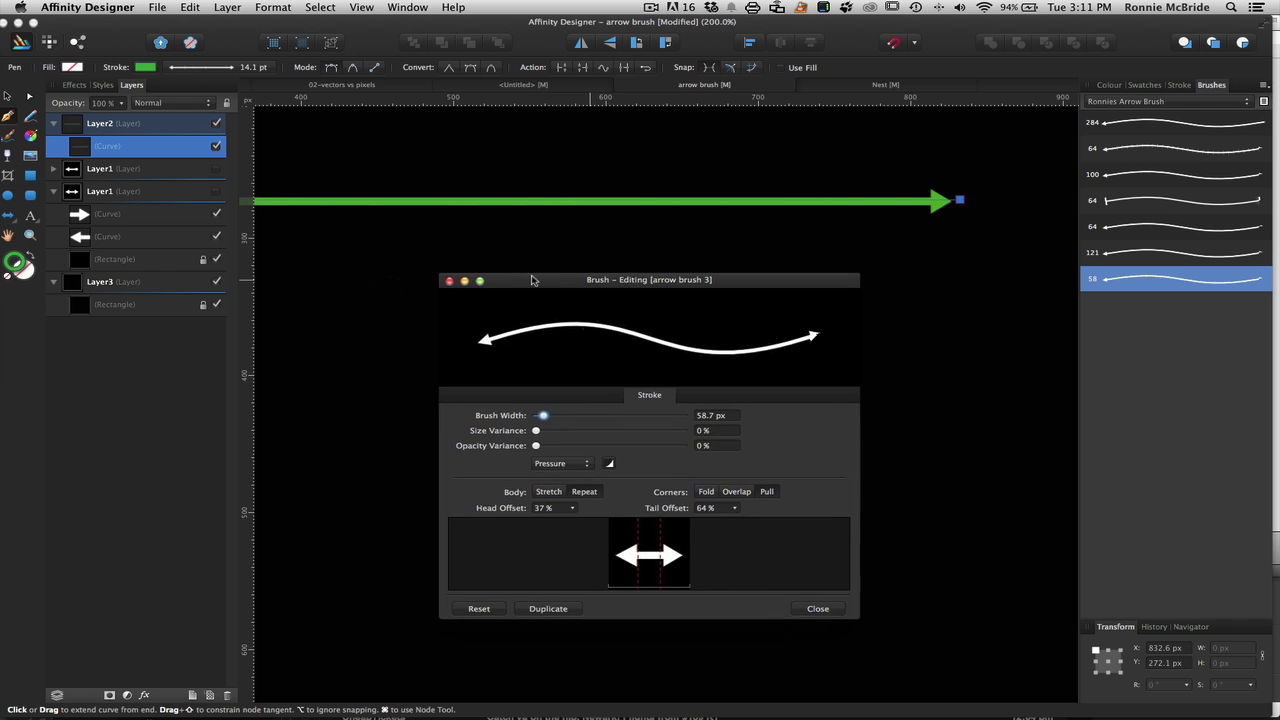
key("super+1")
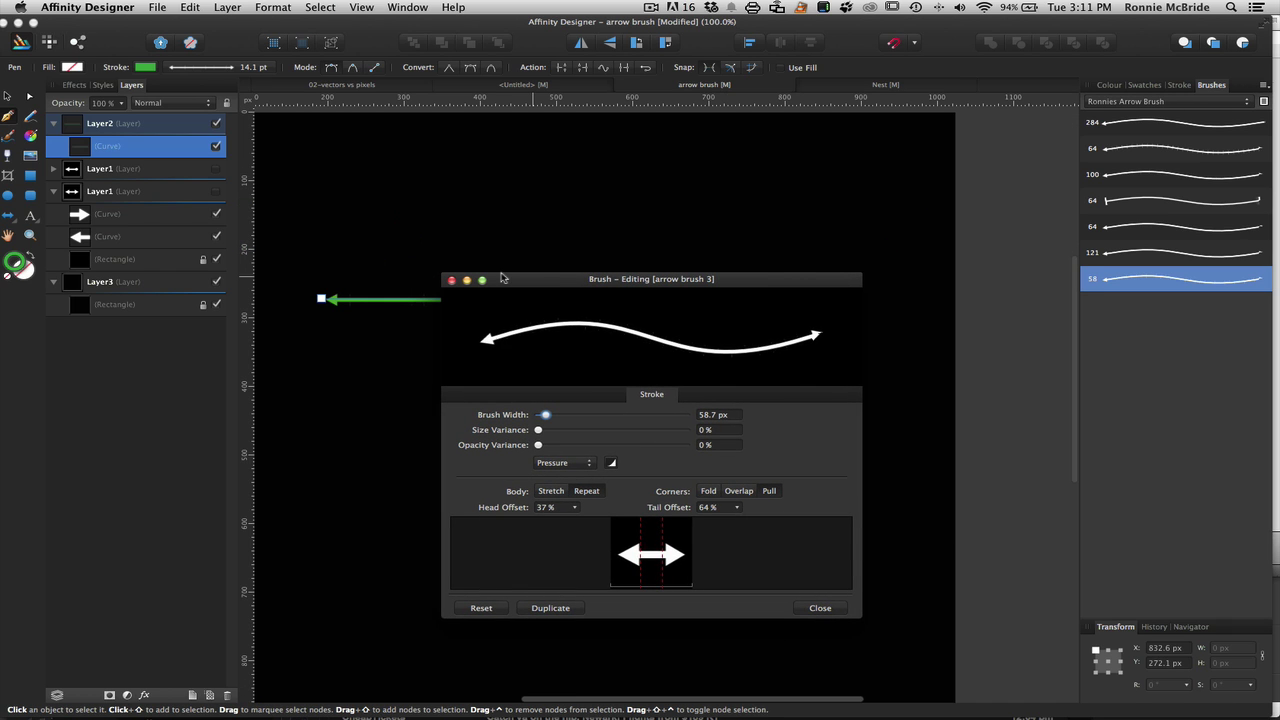
left_click_drag(503, 277, 399, 387)
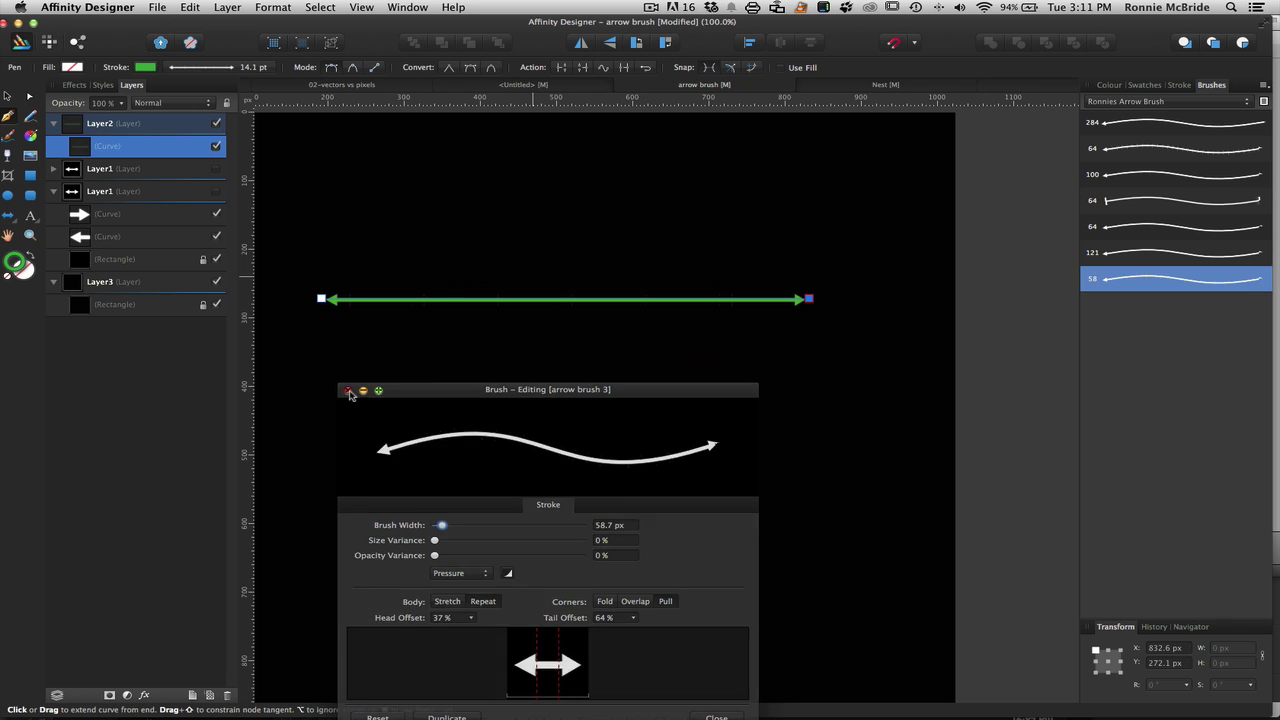
left_click(349, 391)
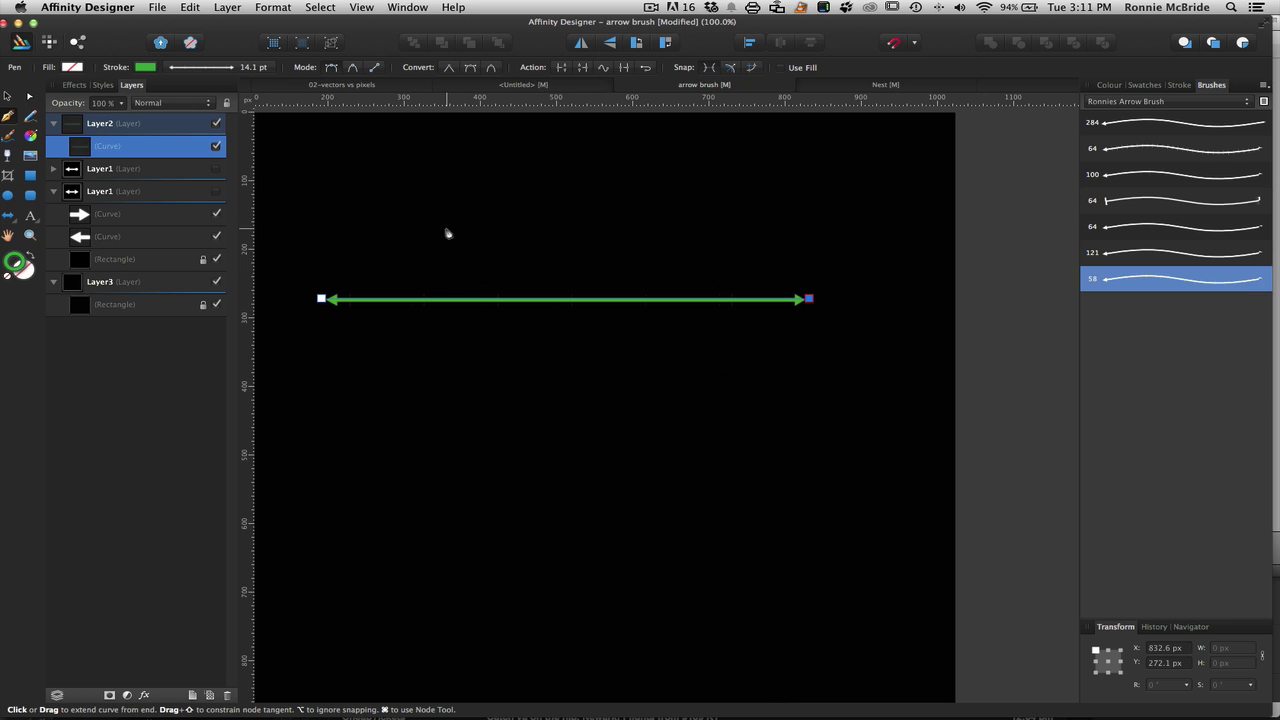
Extend the arrow line from its right end through points near (368, 154), (243, 145) and (150, 320) px, and deselect it
left_click(455, 217)
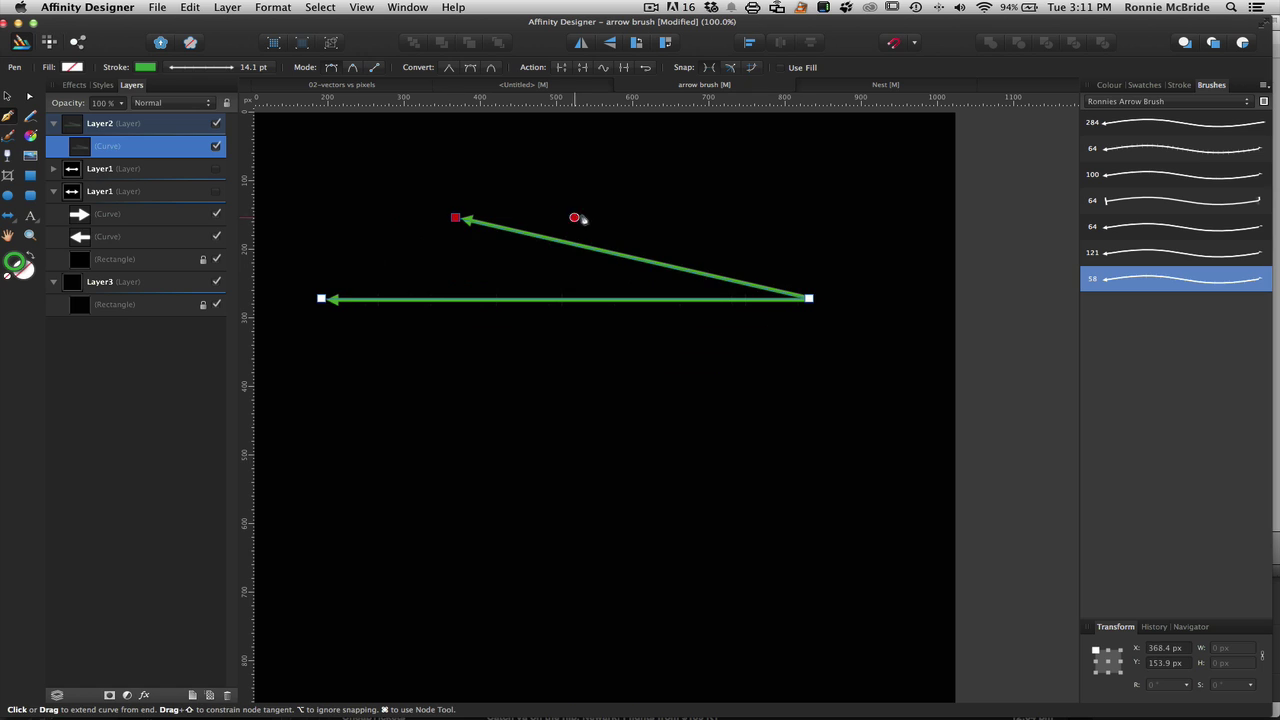
left_click(360, 212)
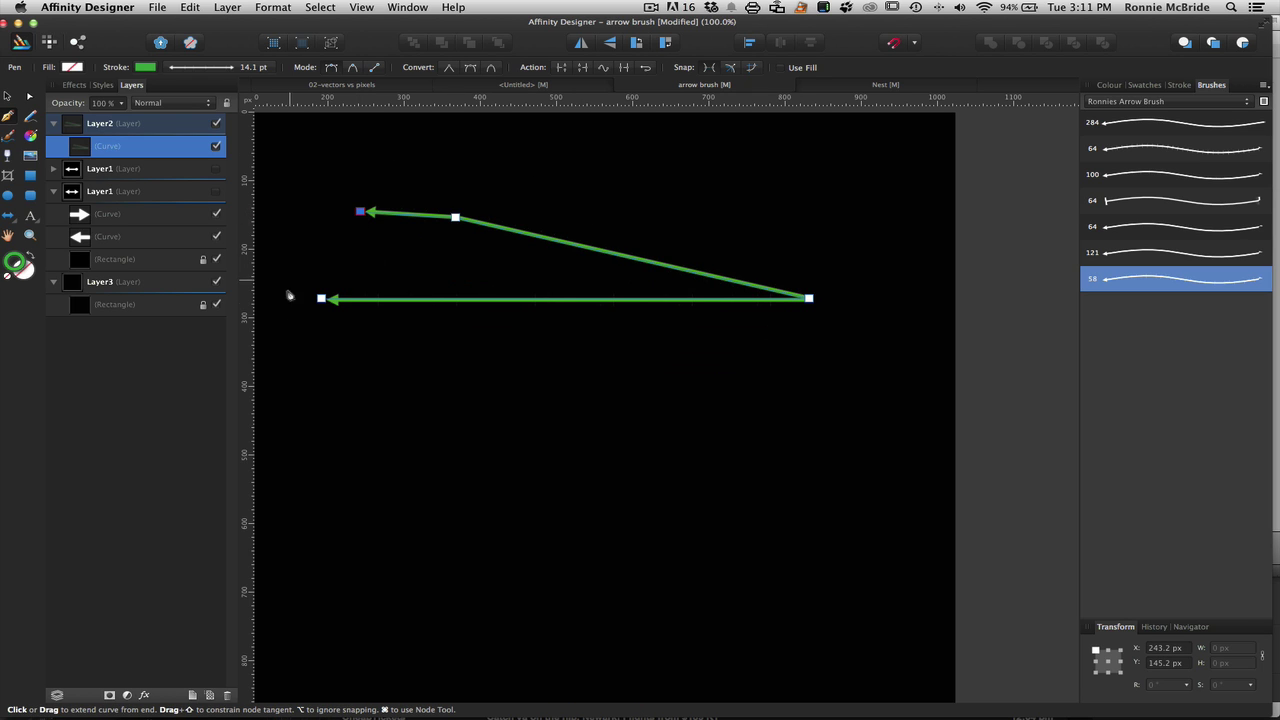
left_click(289, 330)
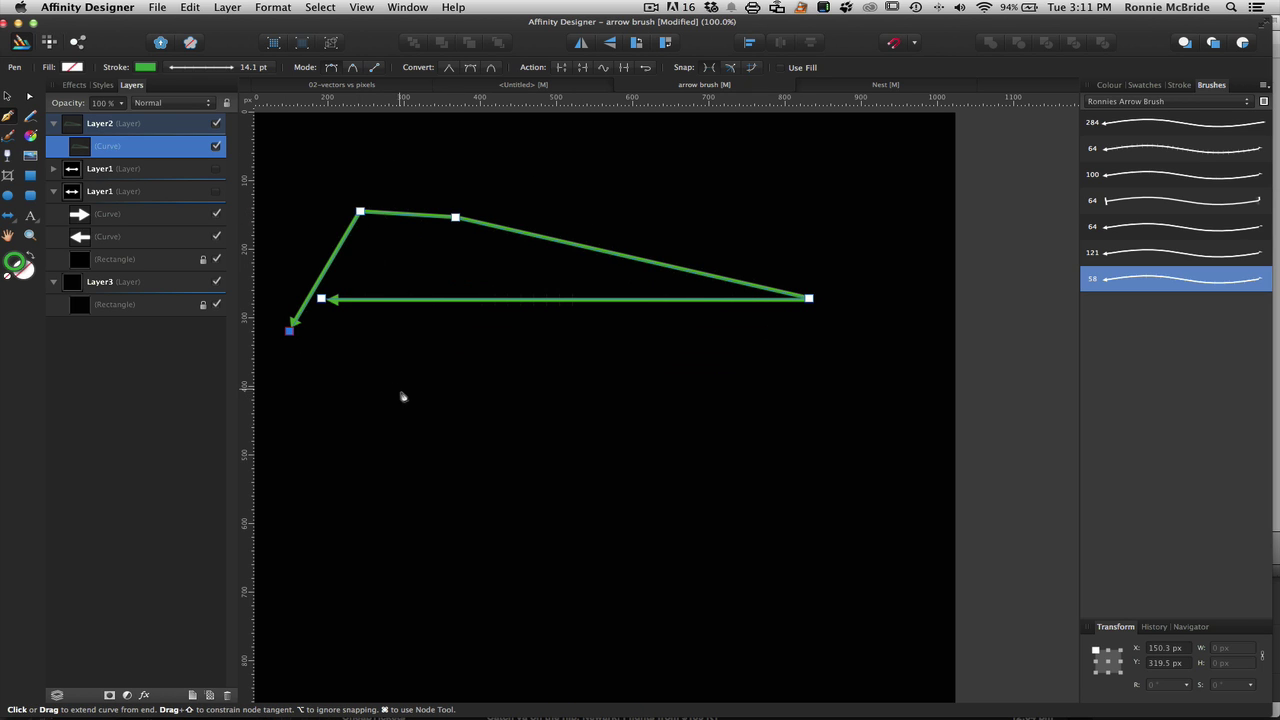
key("Escape")
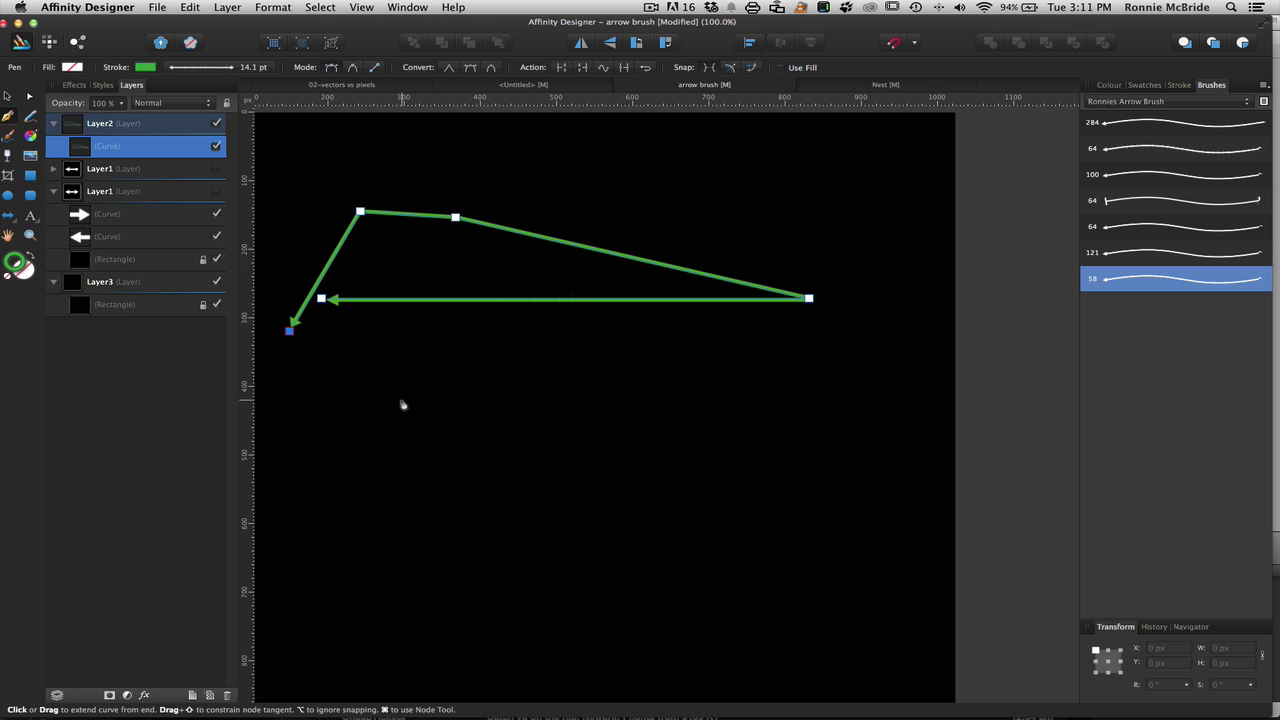
key("v")
left_click(401, 398)
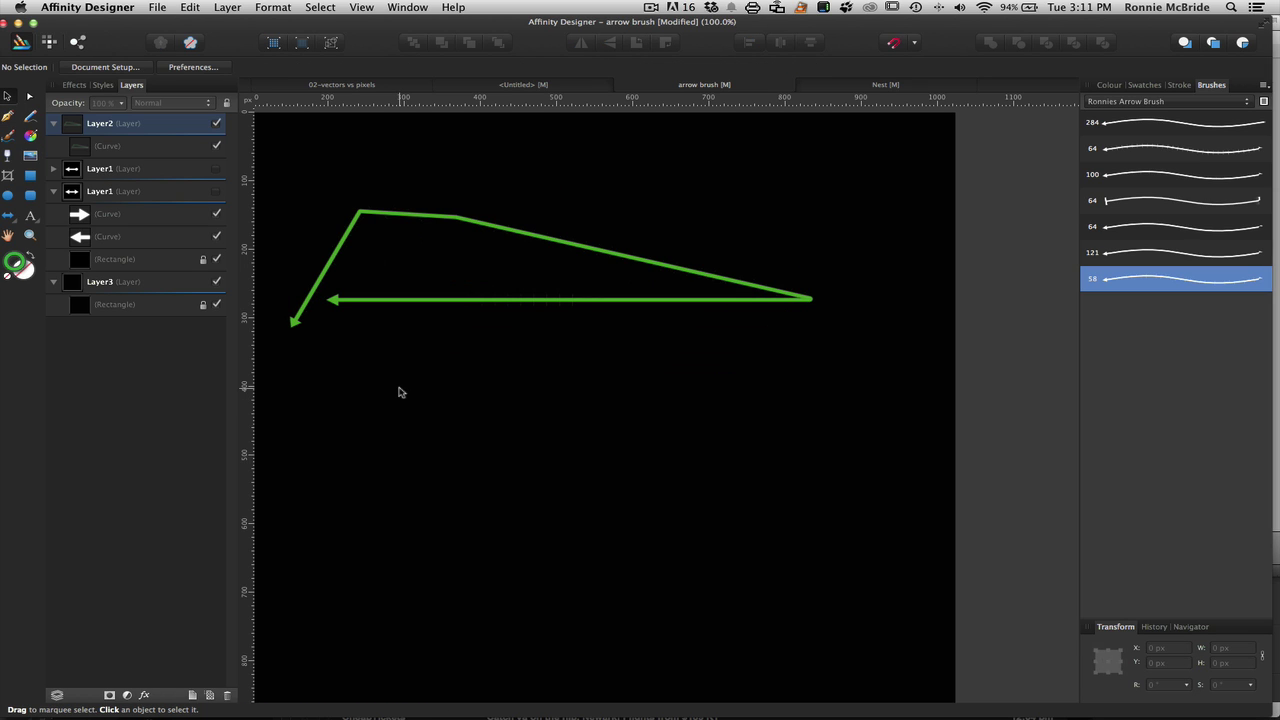
Draw a curved arrow about 390 px wide and 275 px tall below the arrow line with the Pen tool and the 58 arrow brush
key("p")
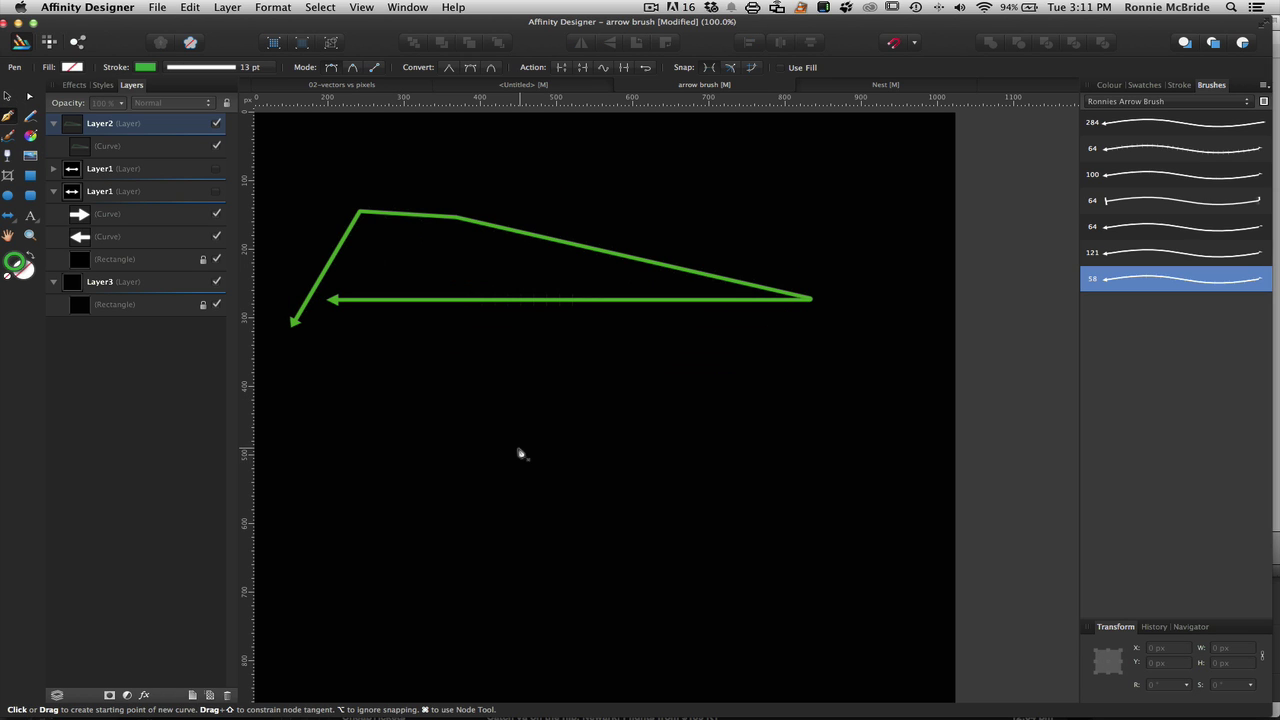
left_click(458, 419)
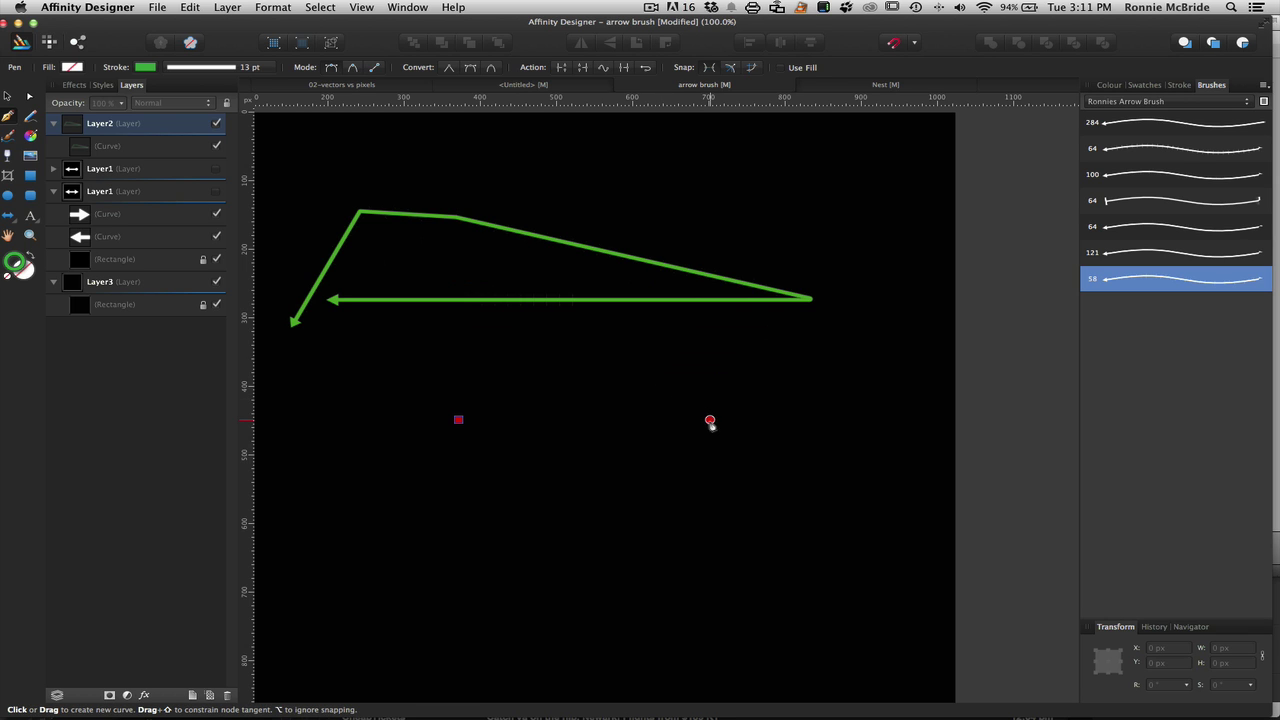
mouse_move(709, 420)
left_mouse_down()
mouse_move(734, 486)
mouse_move(780, 514)
left_mouse_up()
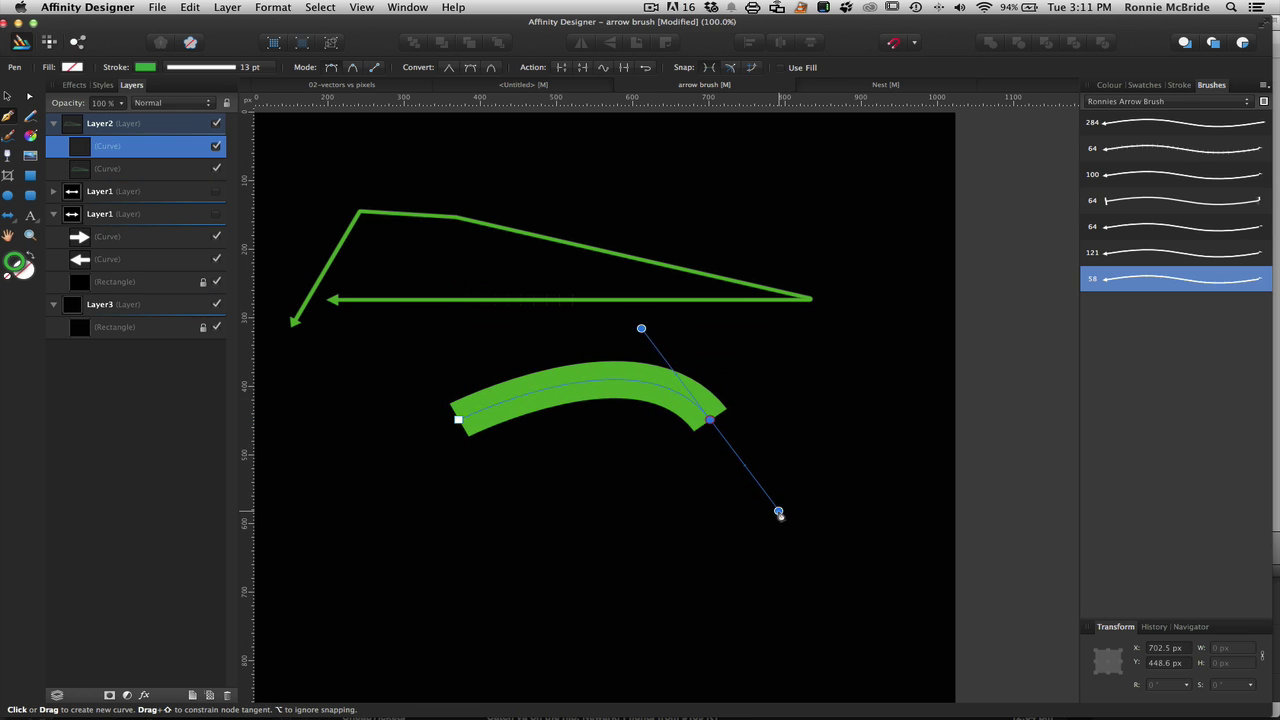
left_click(725, 578)
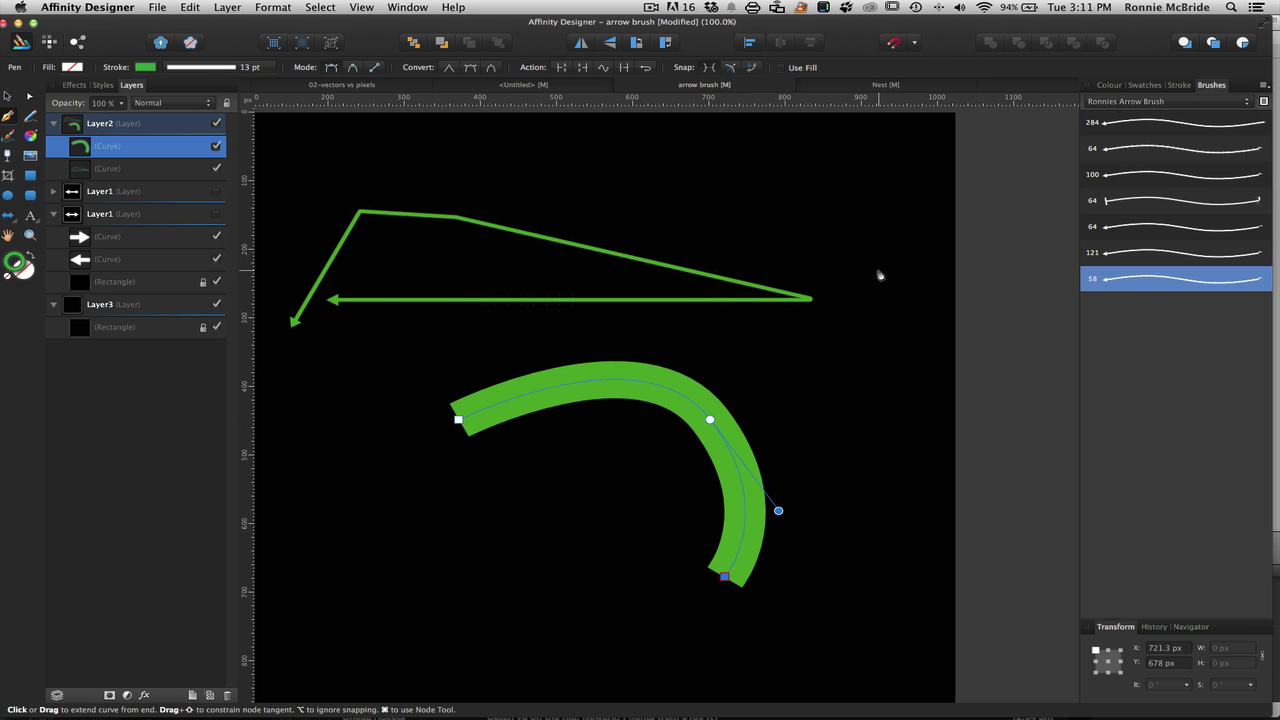
left_click(1122, 281)
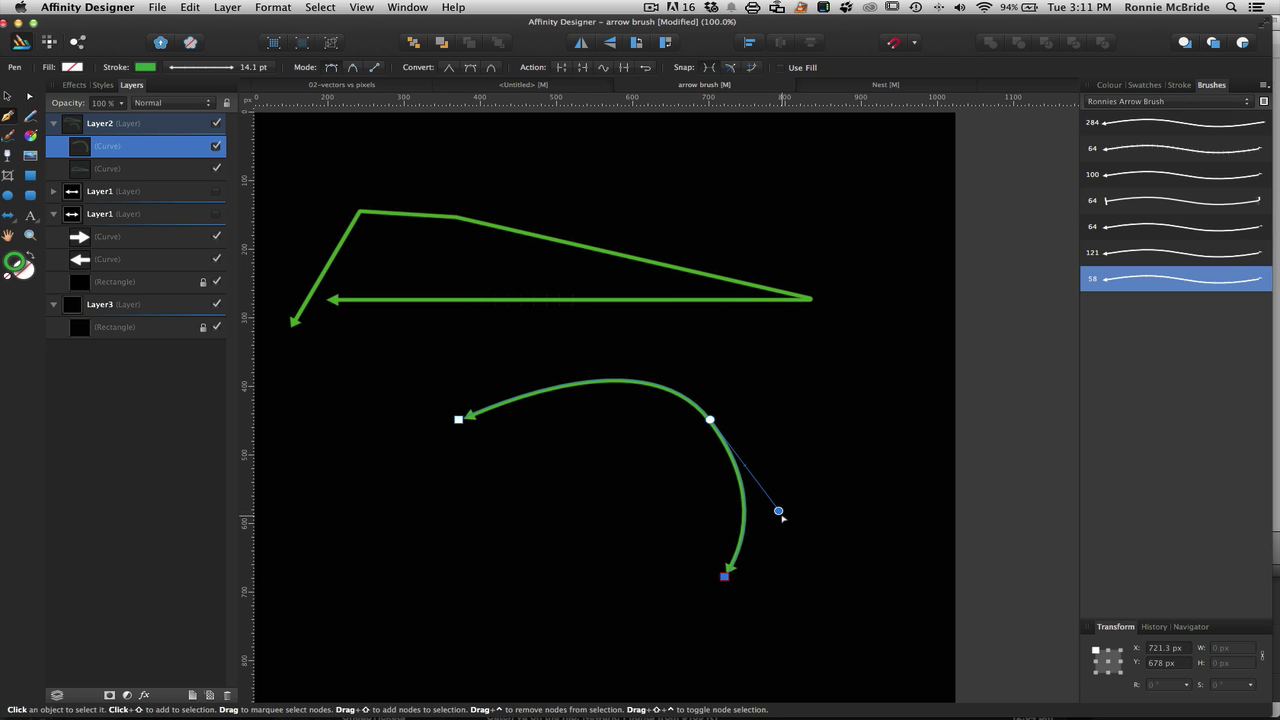
left_click_drag(779, 511, 805, 492)
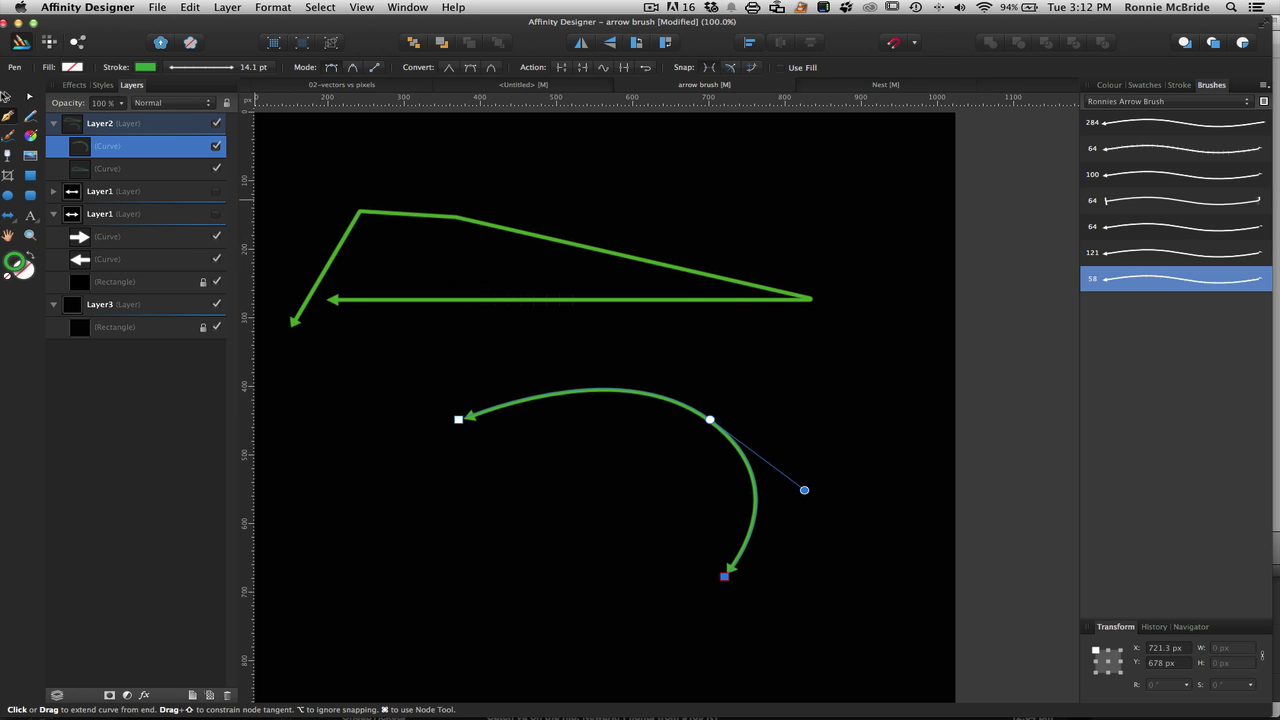
Delete the curved arrow and the bent green arrow line from the black canvas
left_click(6, 96)
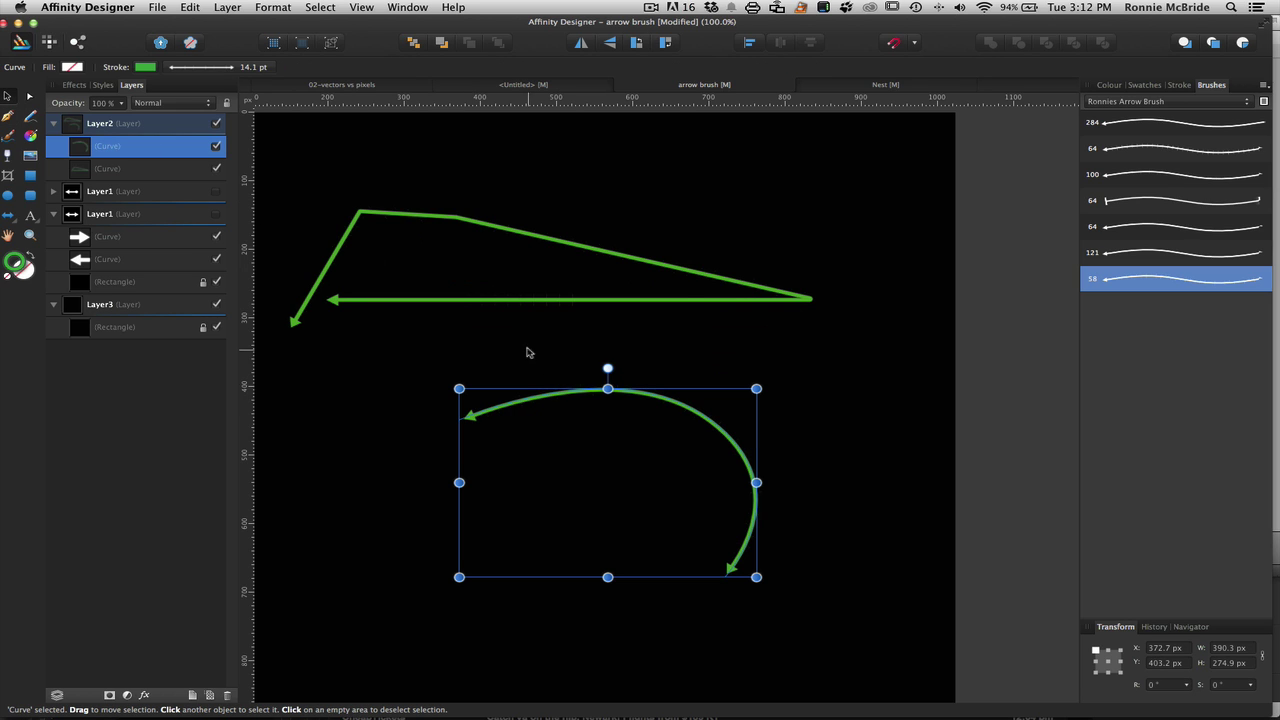
key("Delete")
left_click(503, 301)
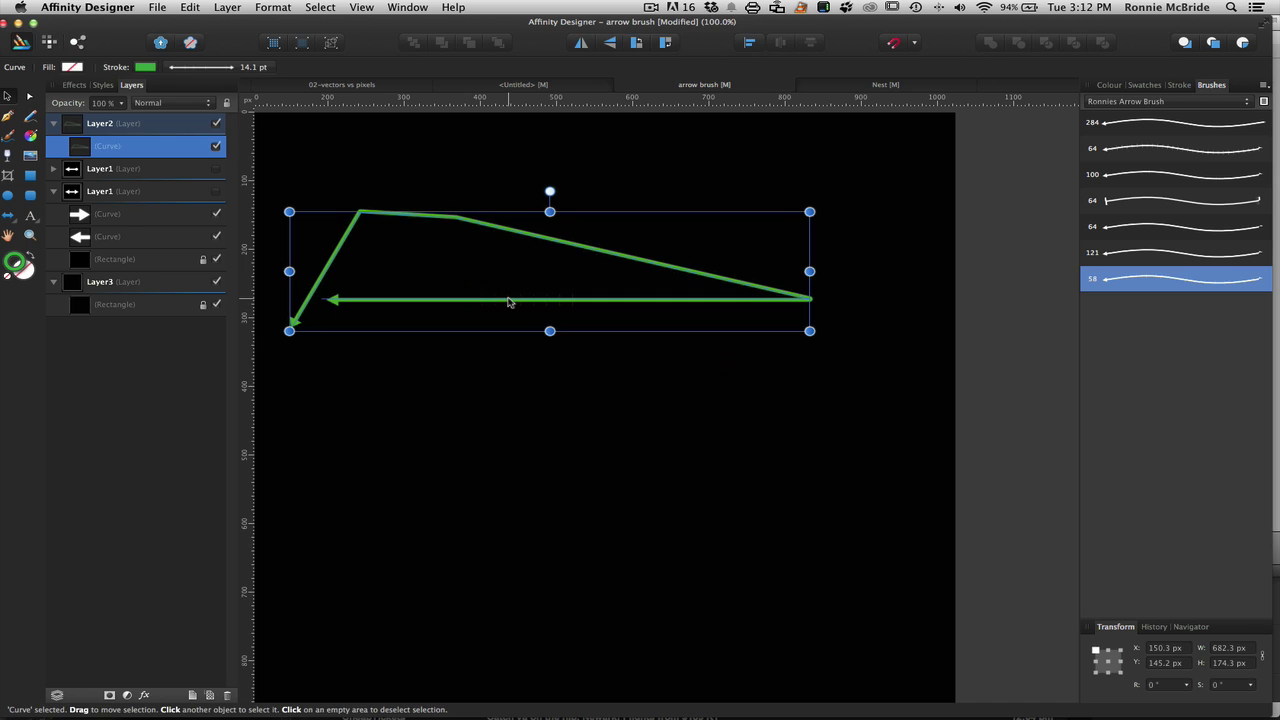
key("Delete")
scroll(572, 357, "left", 3)
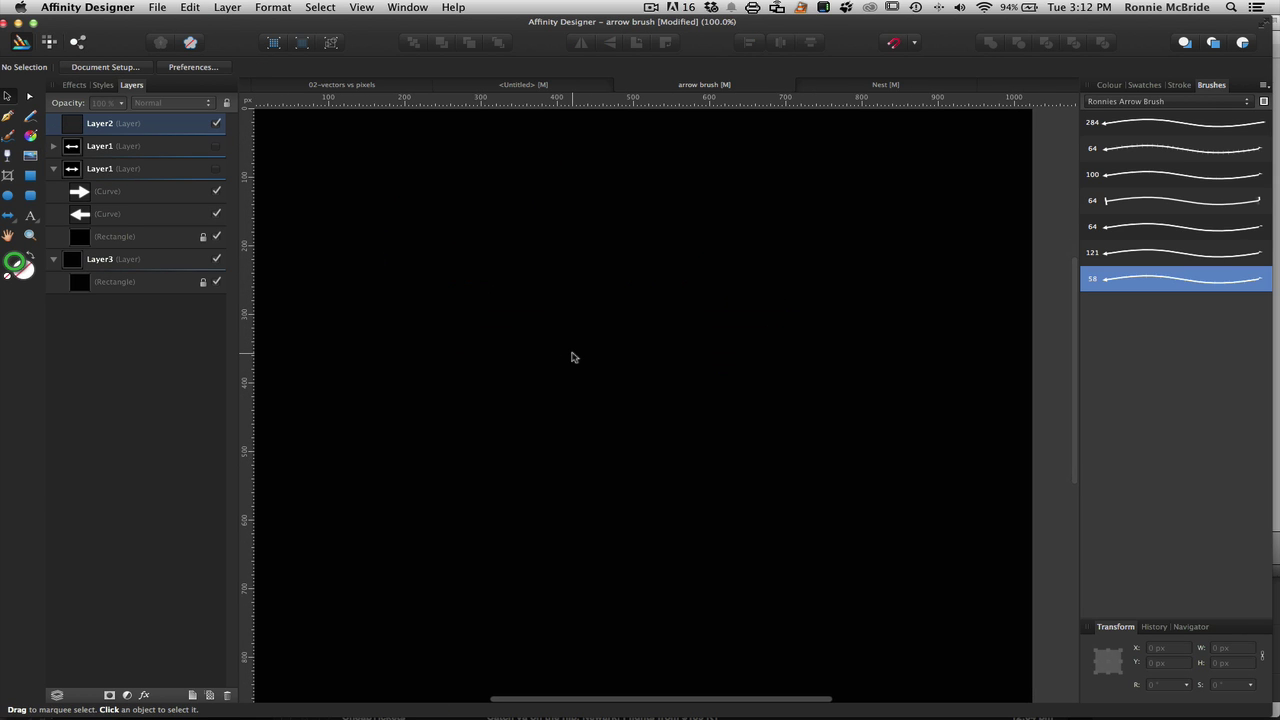
key("super+minus")
scroll(572, 357, "left", 1)
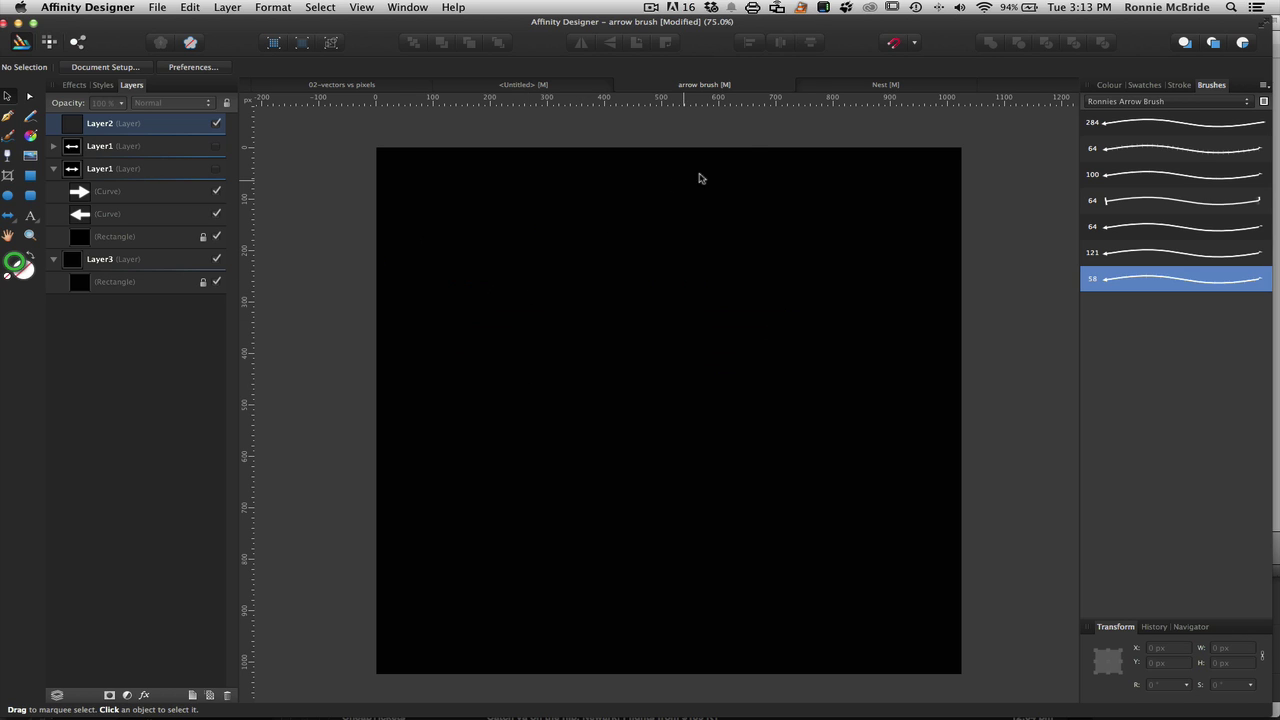
In the Nest document, hide the Full Render group and show the Blue print and Dimension lines groups
left_click(851, 88)
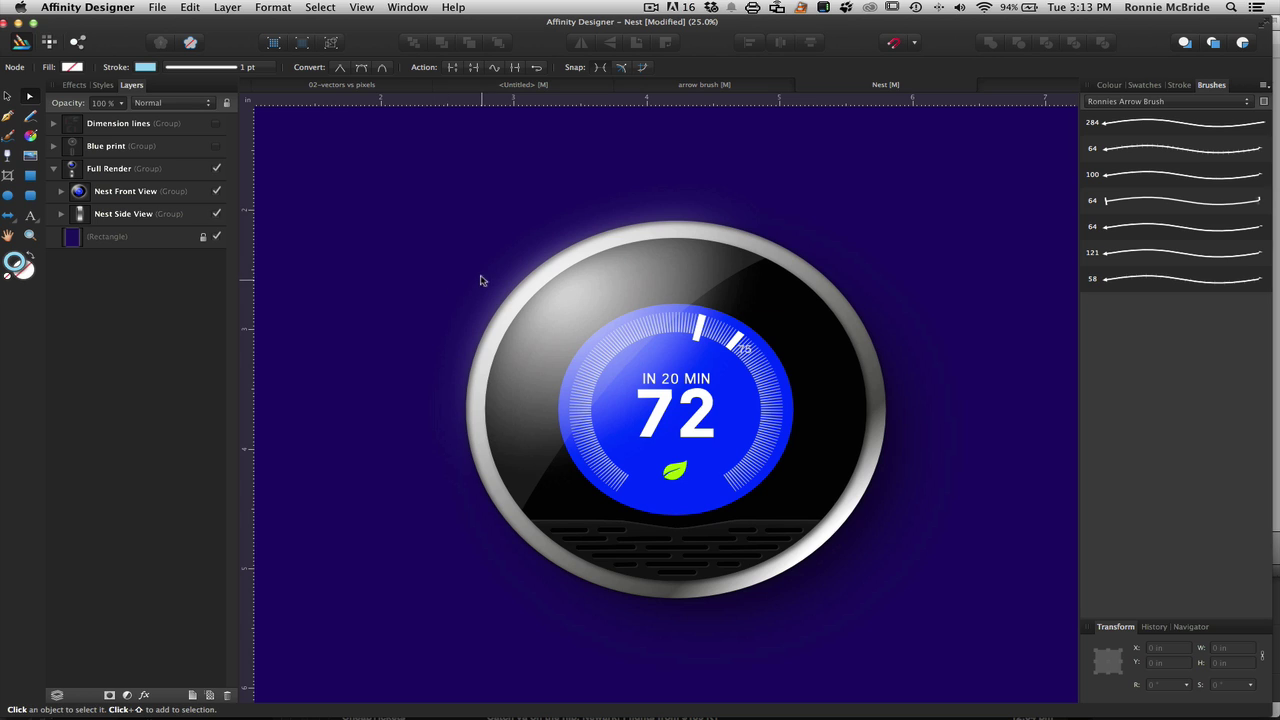
left_click(216, 146)
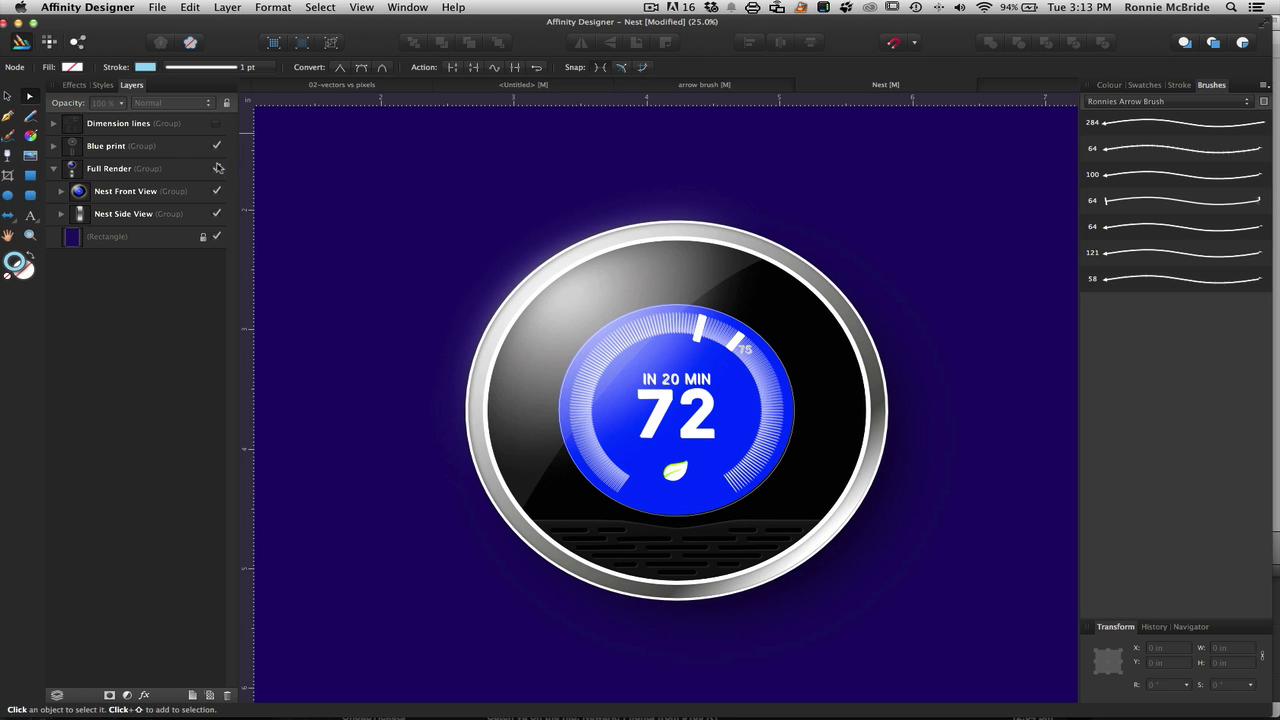
left_click(218, 169)
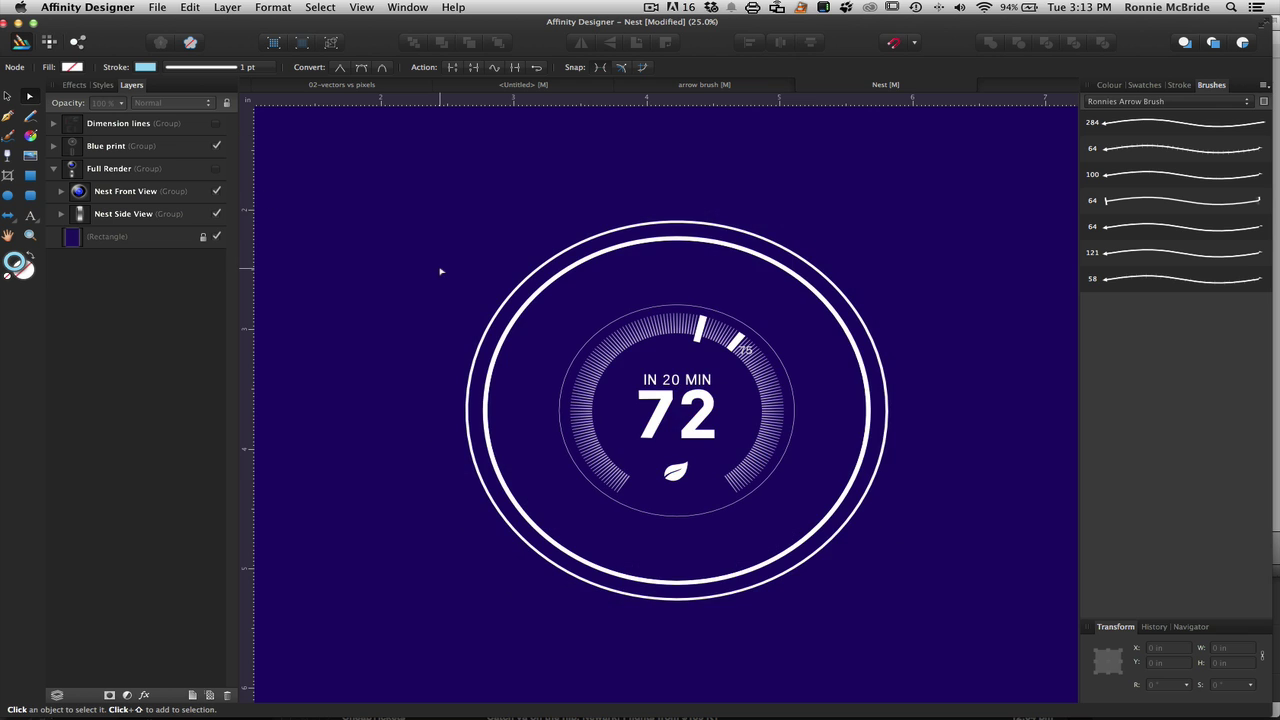
key("super+minus")
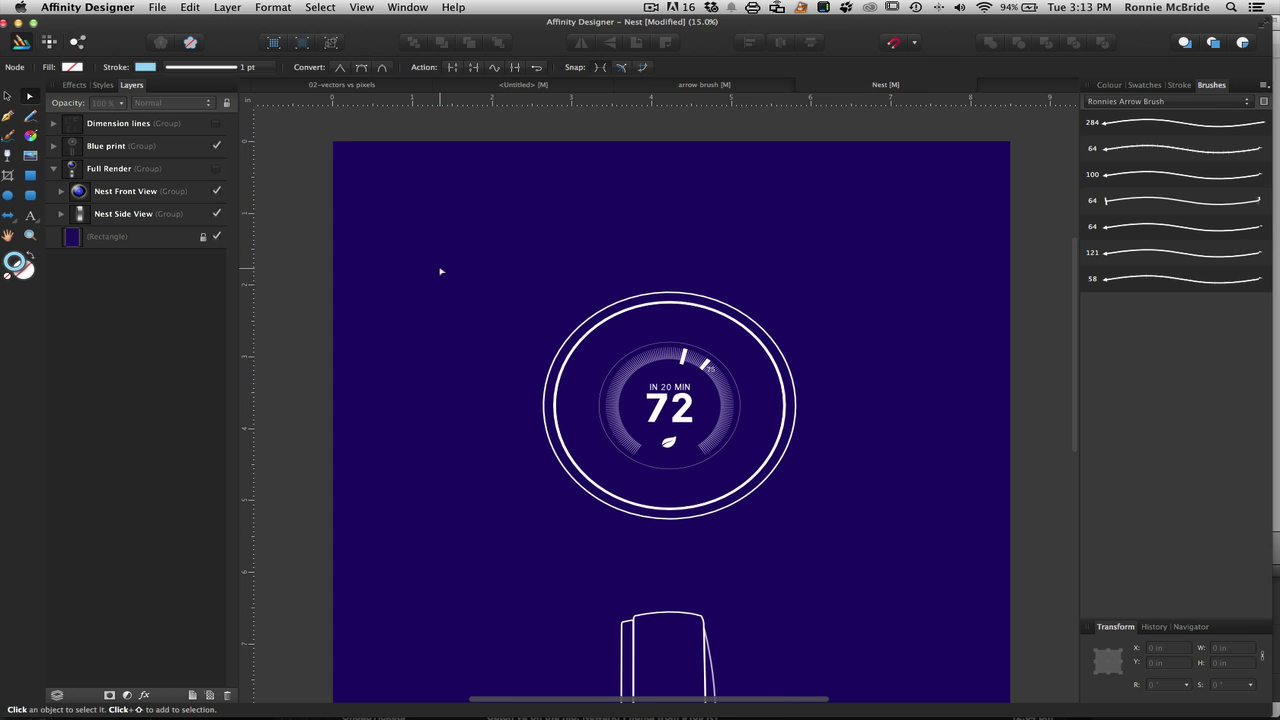
scroll(440, 271, "down", 3)
key("super+minus")
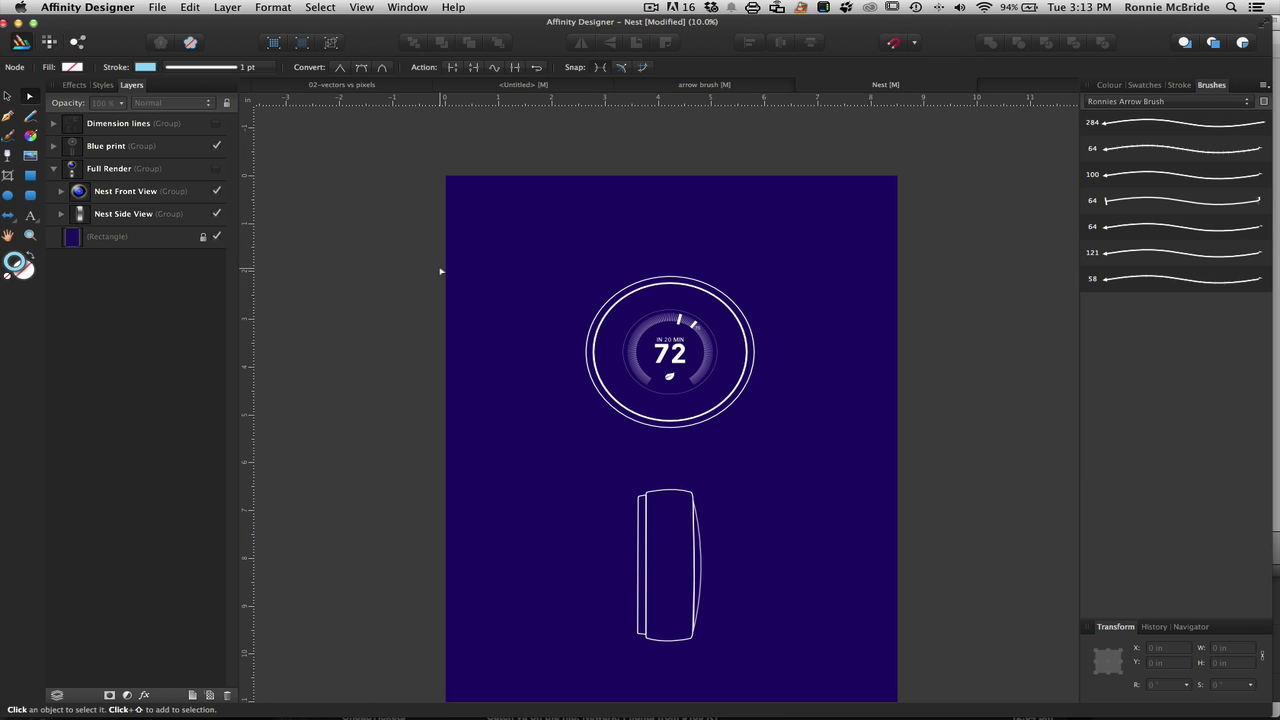
left_click(216, 123)
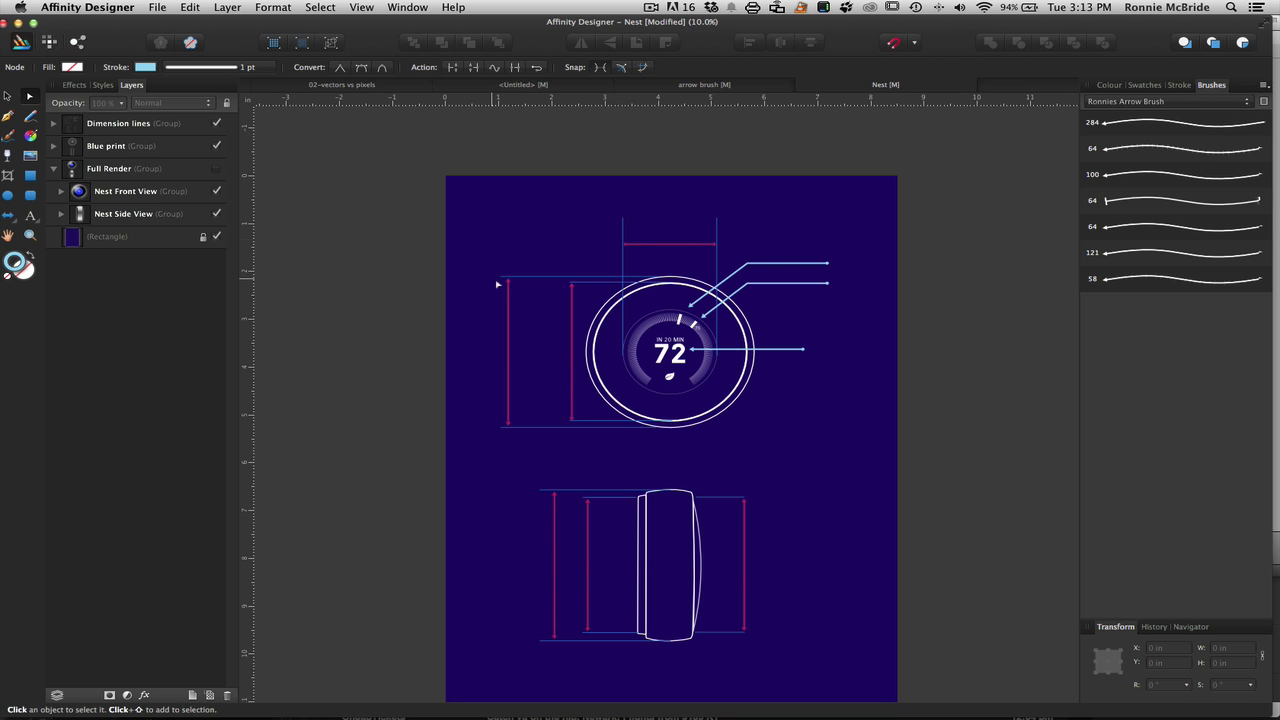
Examine the red dimension arrows and light blue callout arrows around the thermostat's front and side views
key("super+plus")
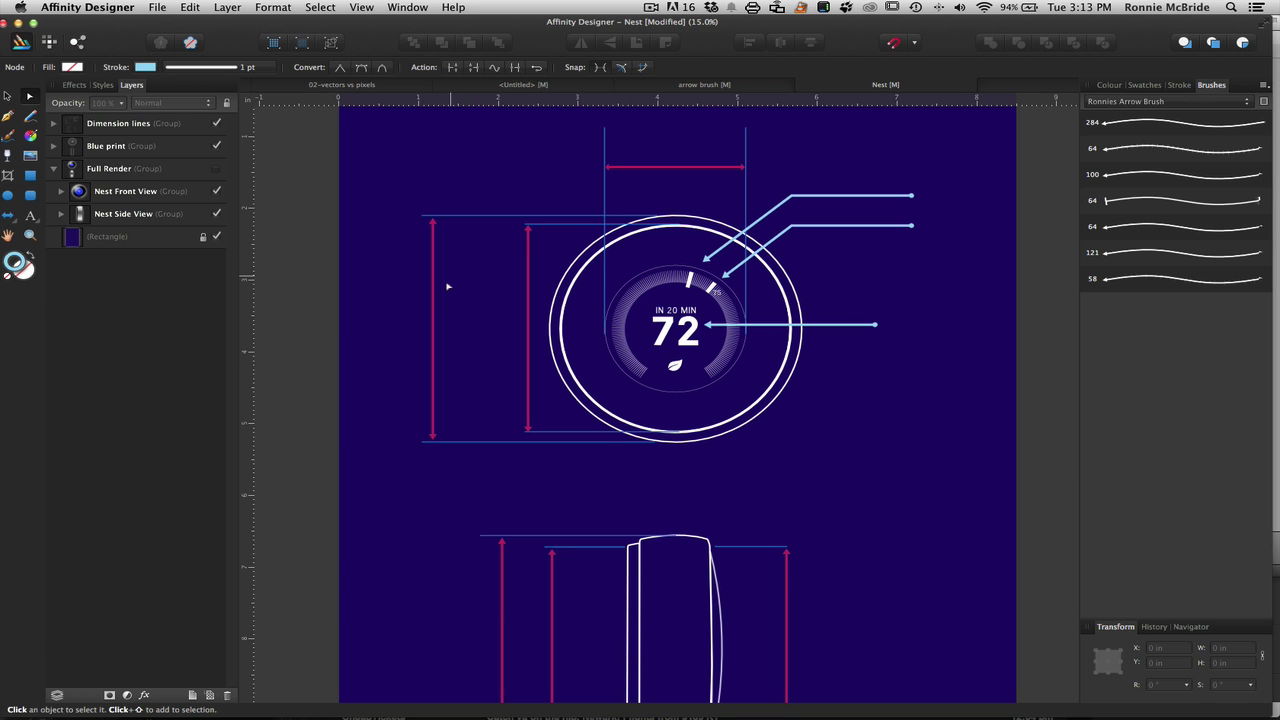
scroll(597, 515, "down", 3)
scroll(597, 515, "down", 1)
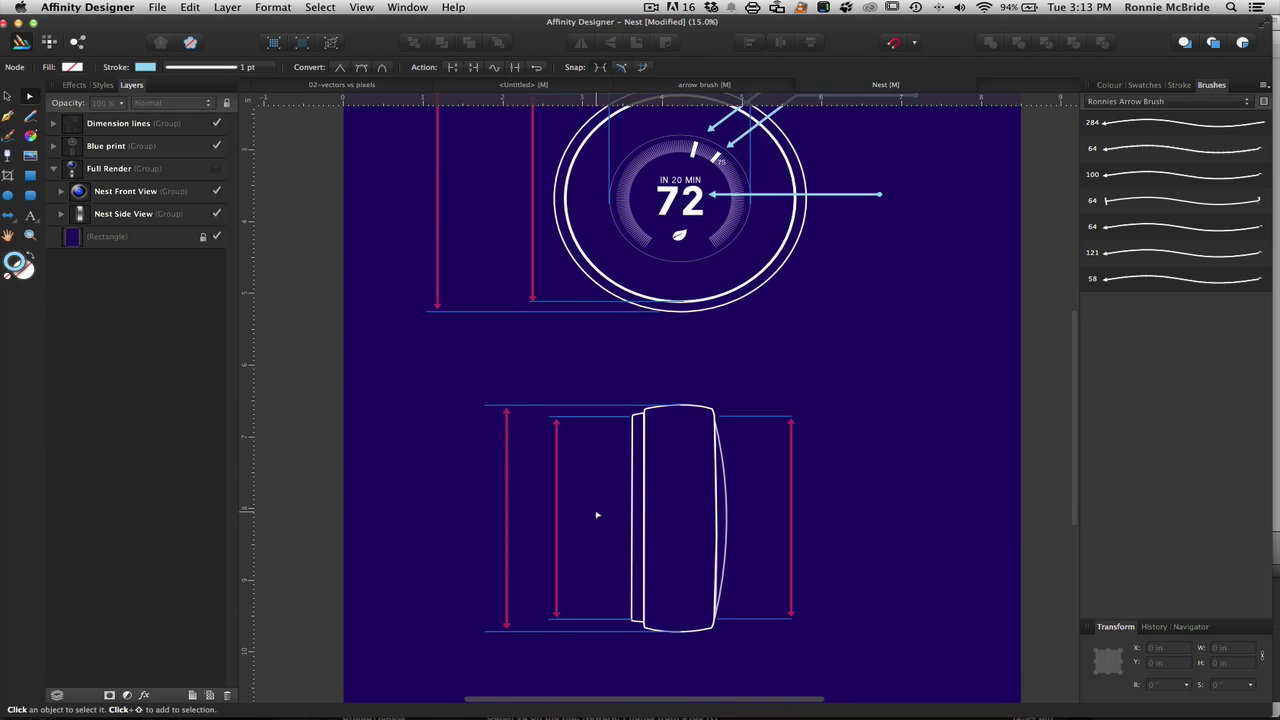
scroll(597, 515, "up", 2)
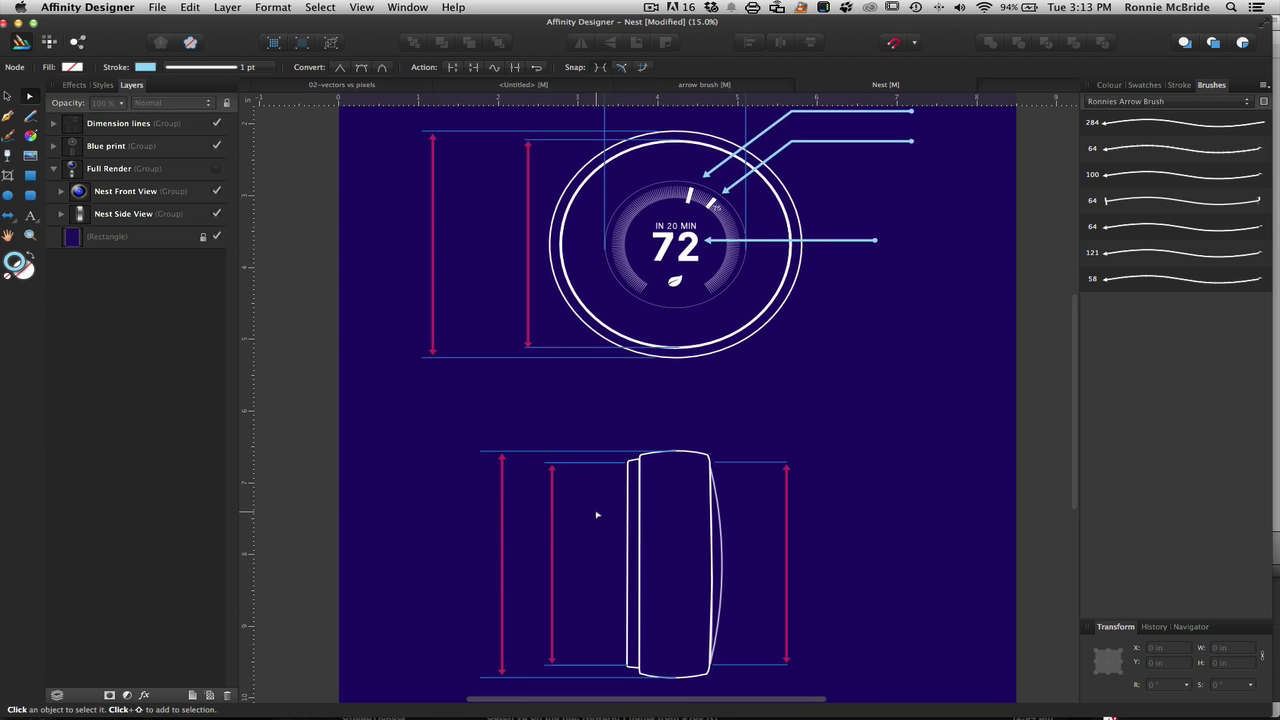
scroll(597, 515, "up", 1)
scroll(597, 515, "right", 1)
scroll(597, 515, "left", 1)
scroll(597, 515, "down", 1)
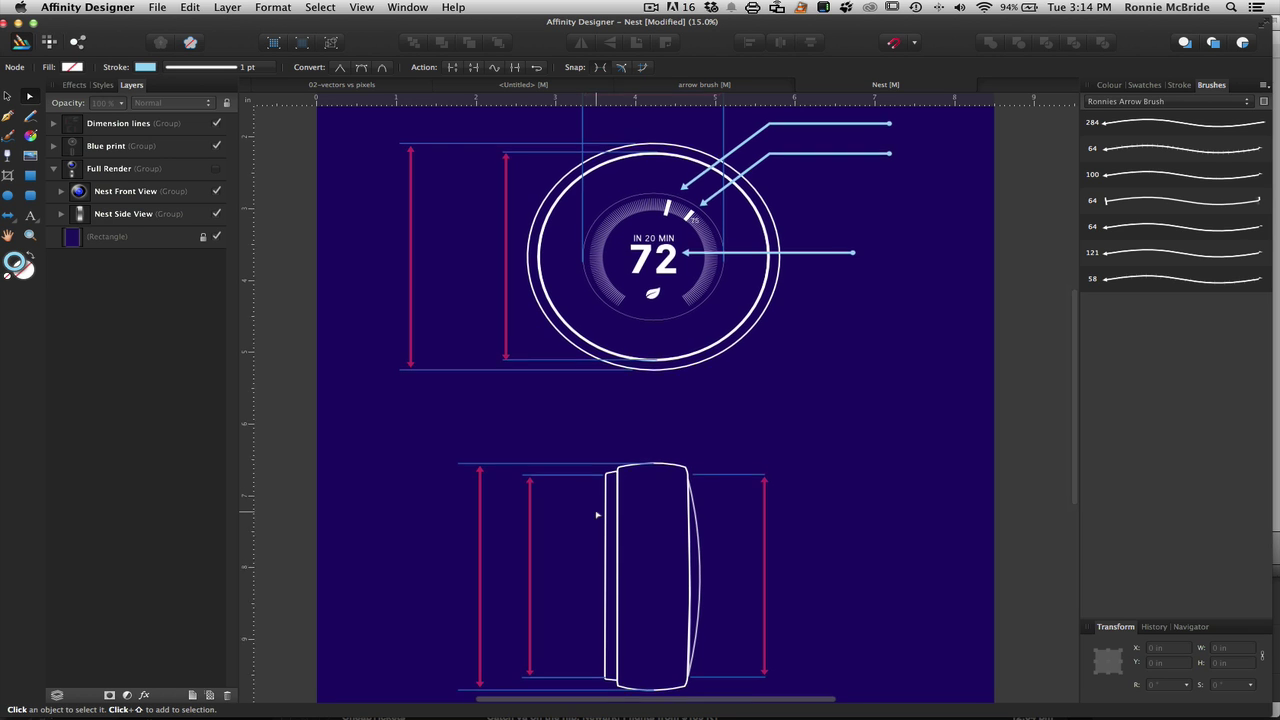
scroll(600, 514, "up", 2)
scroll(600, 514, "right", 2)
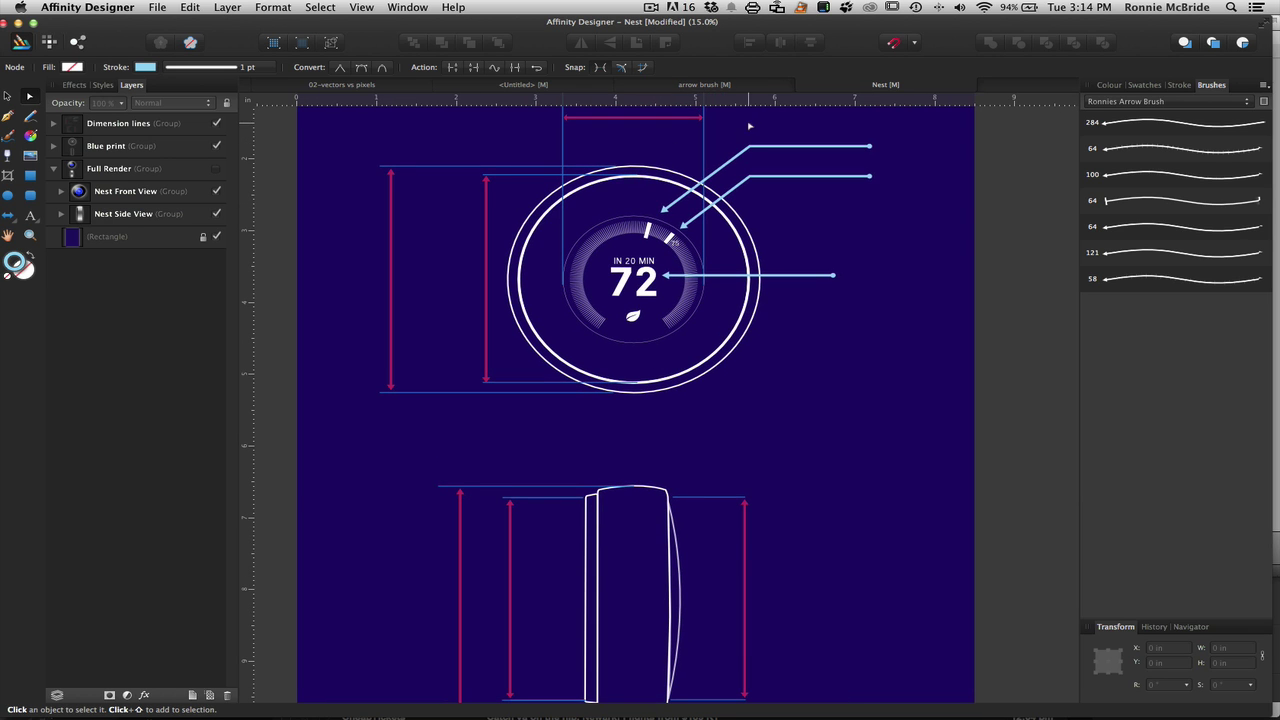
scroll(820, 148, "up", 5)
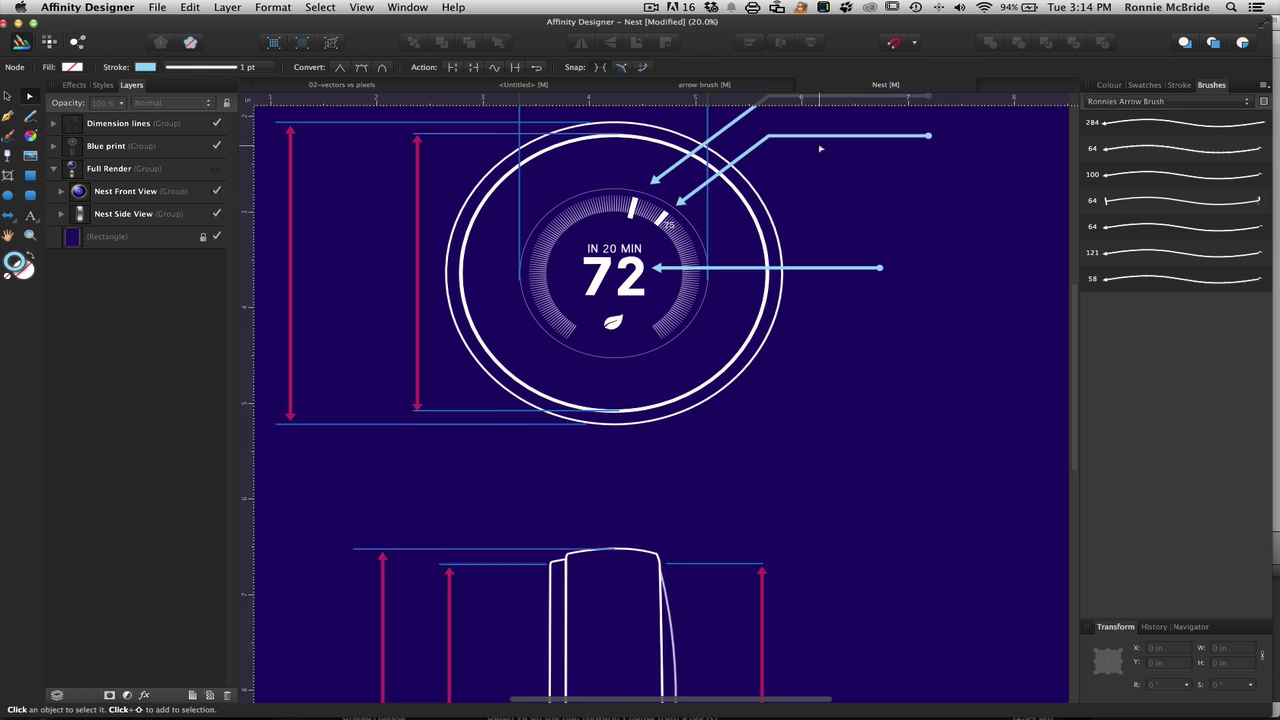
Reverse the curve direction of the uppermost light blue callout arrow, and reverse it back to point at the dial
left_click(794, 184)
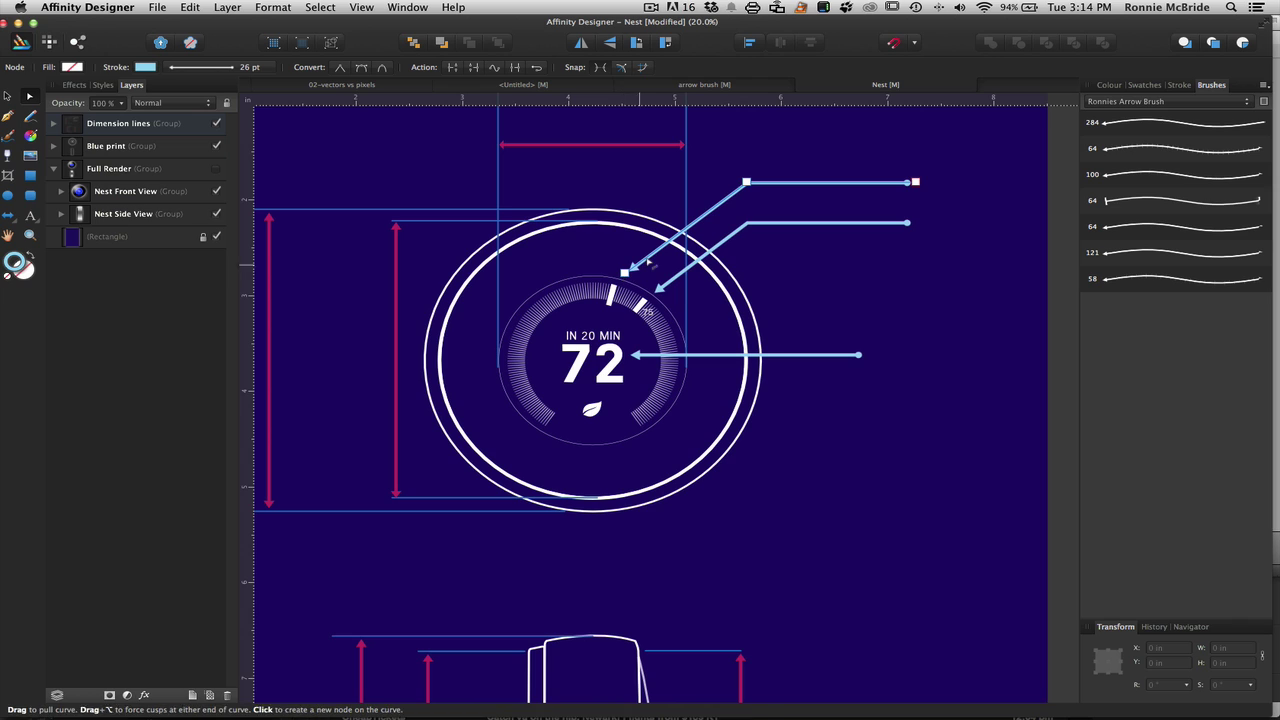
left_click(538, 67)
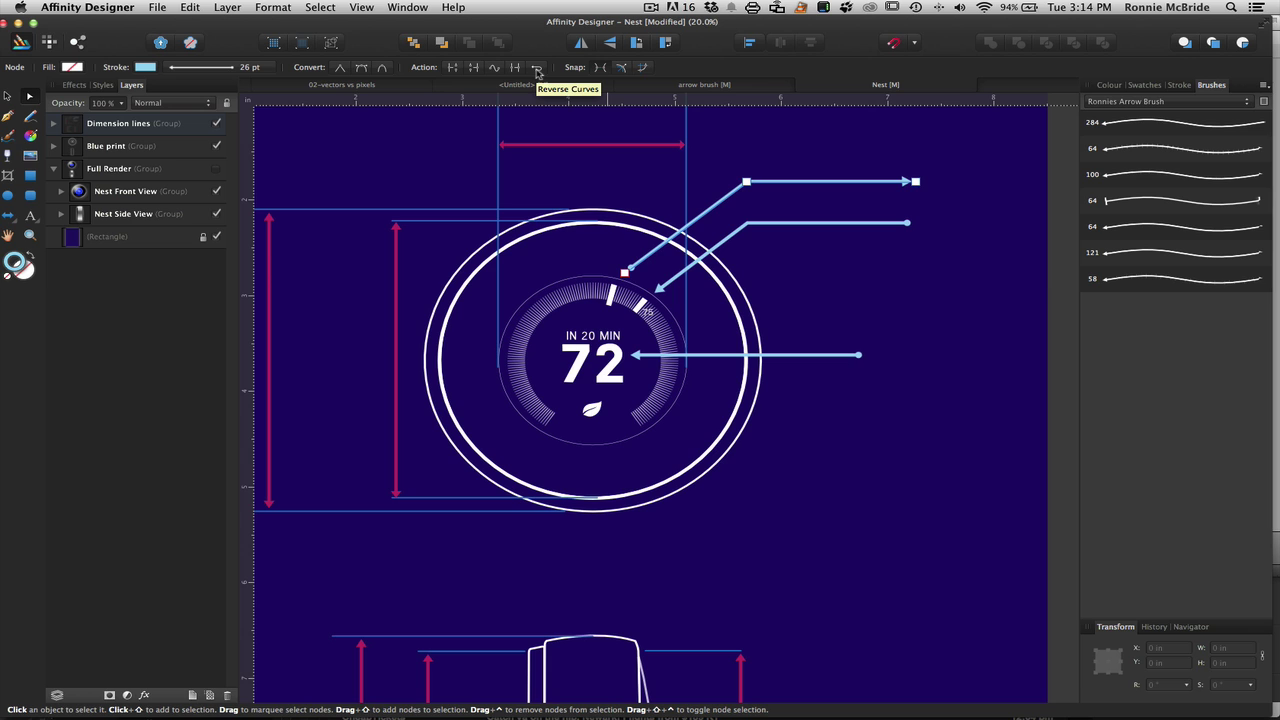
left_click(537, 68)
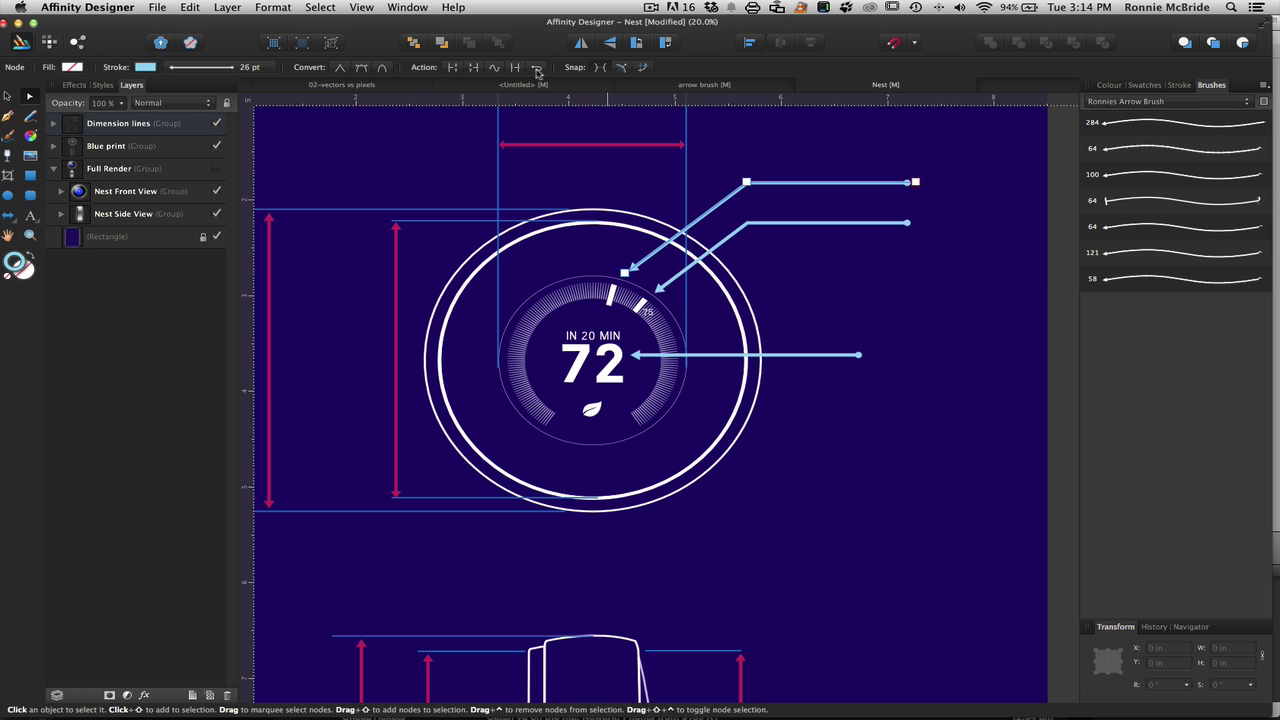
Try a green stroke colour on the inner vertical dimension arrow beside the front view, and undo it
scroll(598, 253, "left", 3)
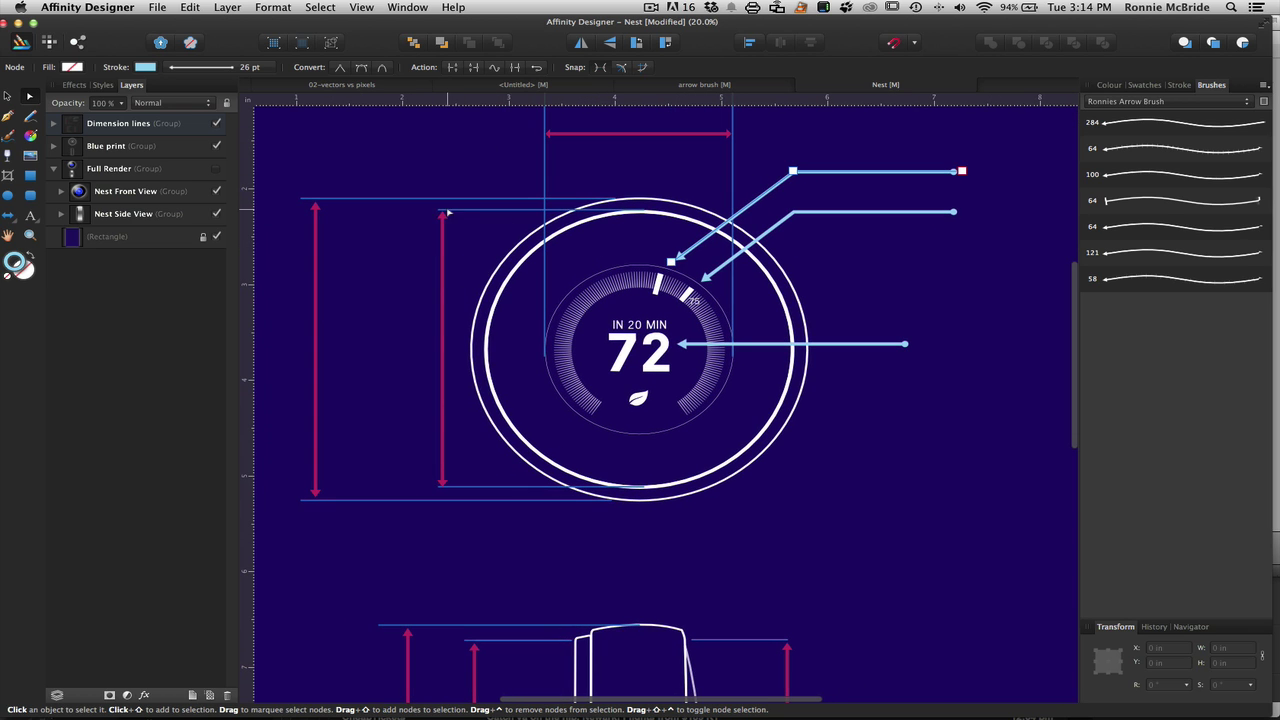
left_click(443, 473)
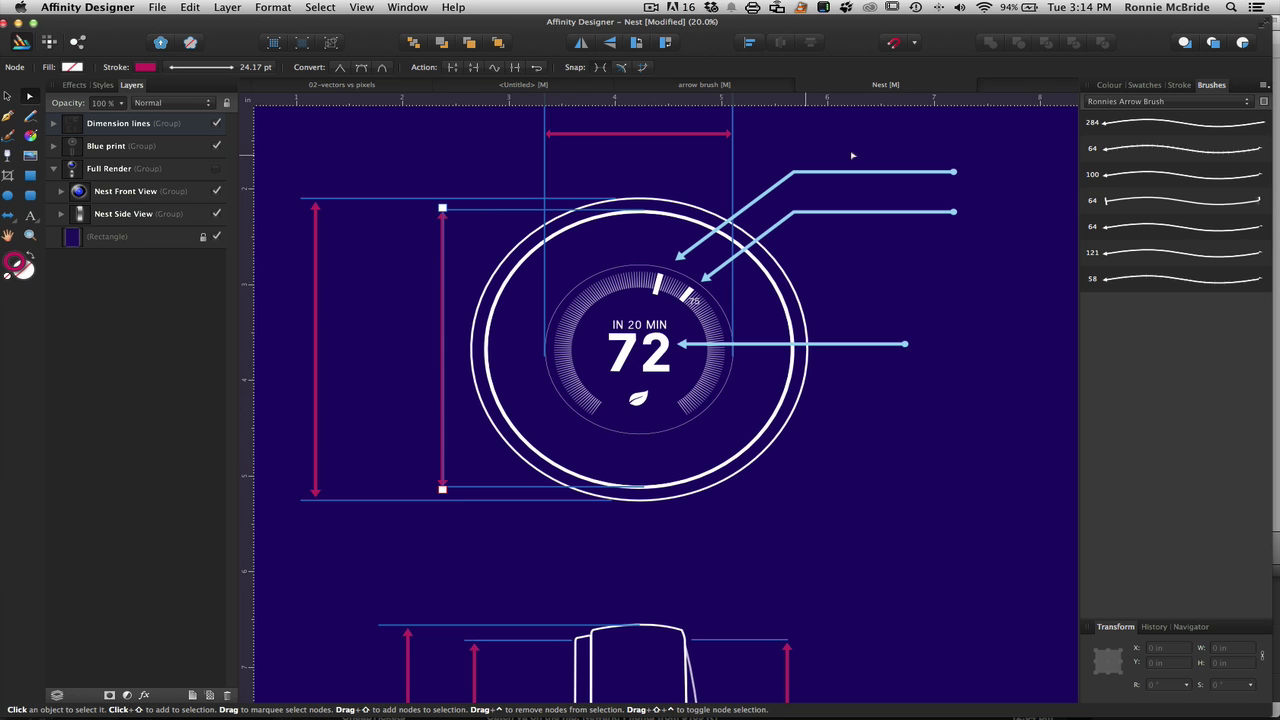
left_click(1110, 85)
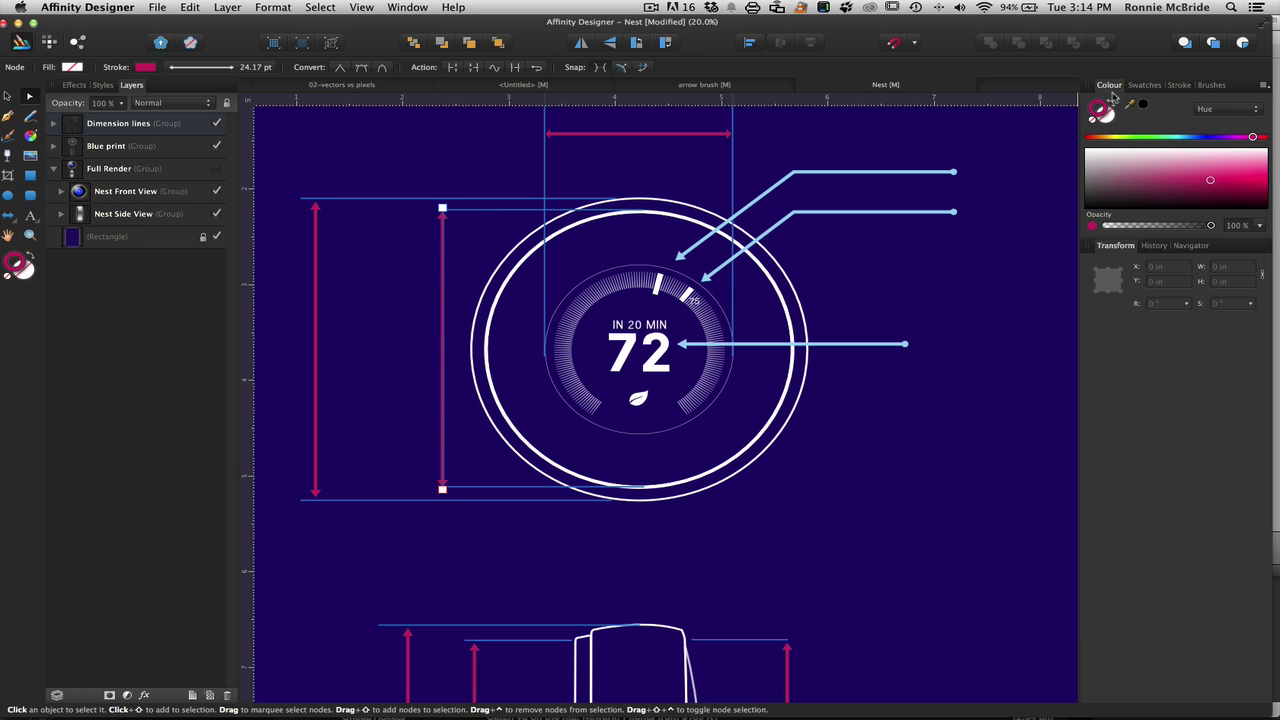
left_click(1155, 137)
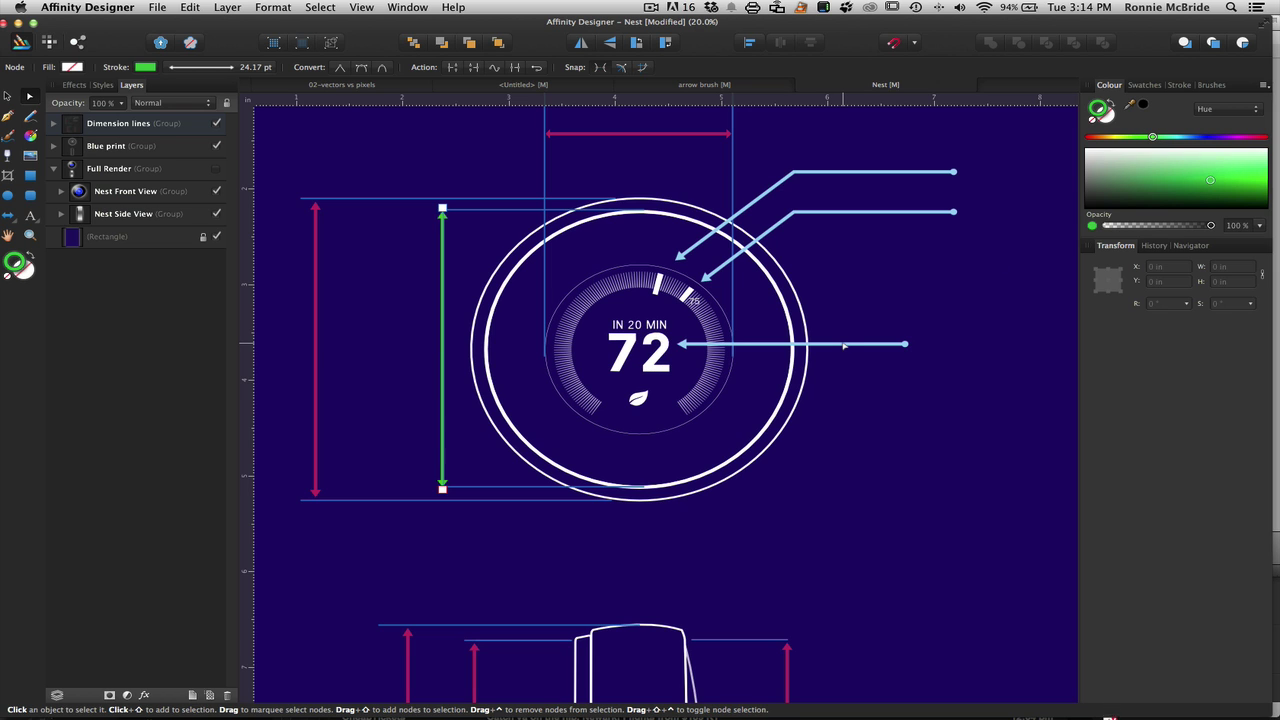
key("super+z")
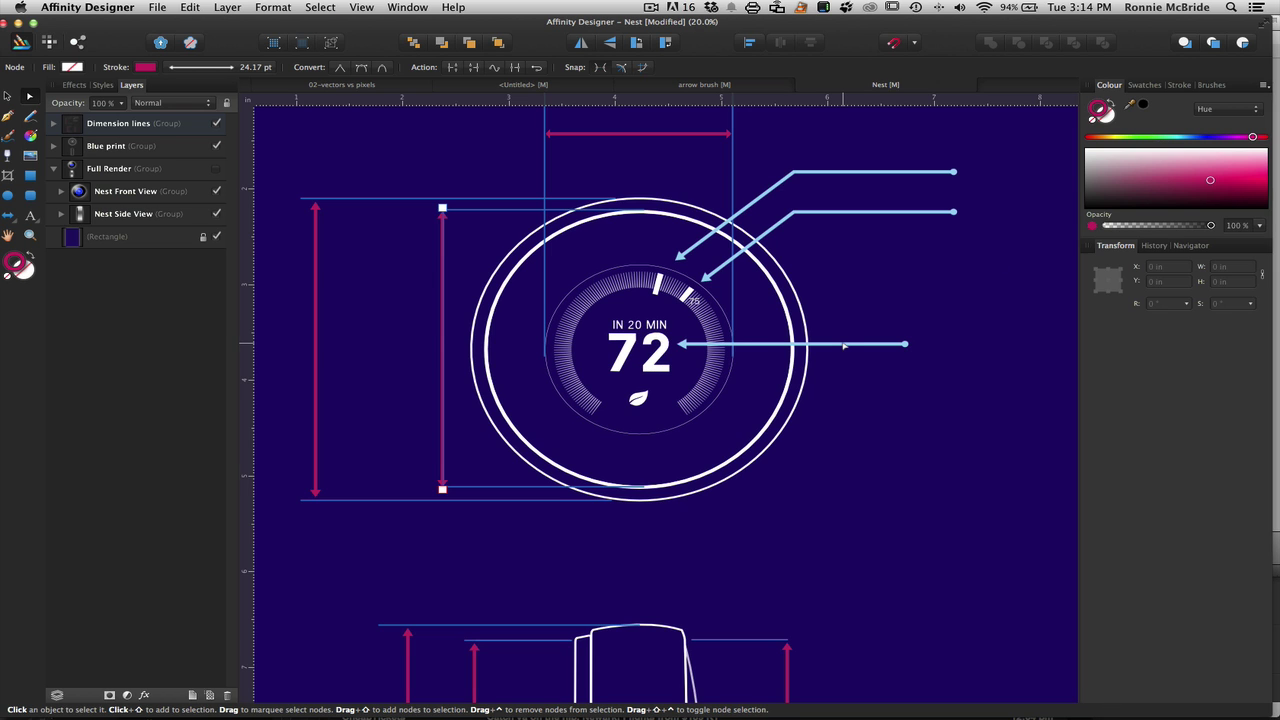
key("super+minus")
key("super+minus")
key("super+minus")
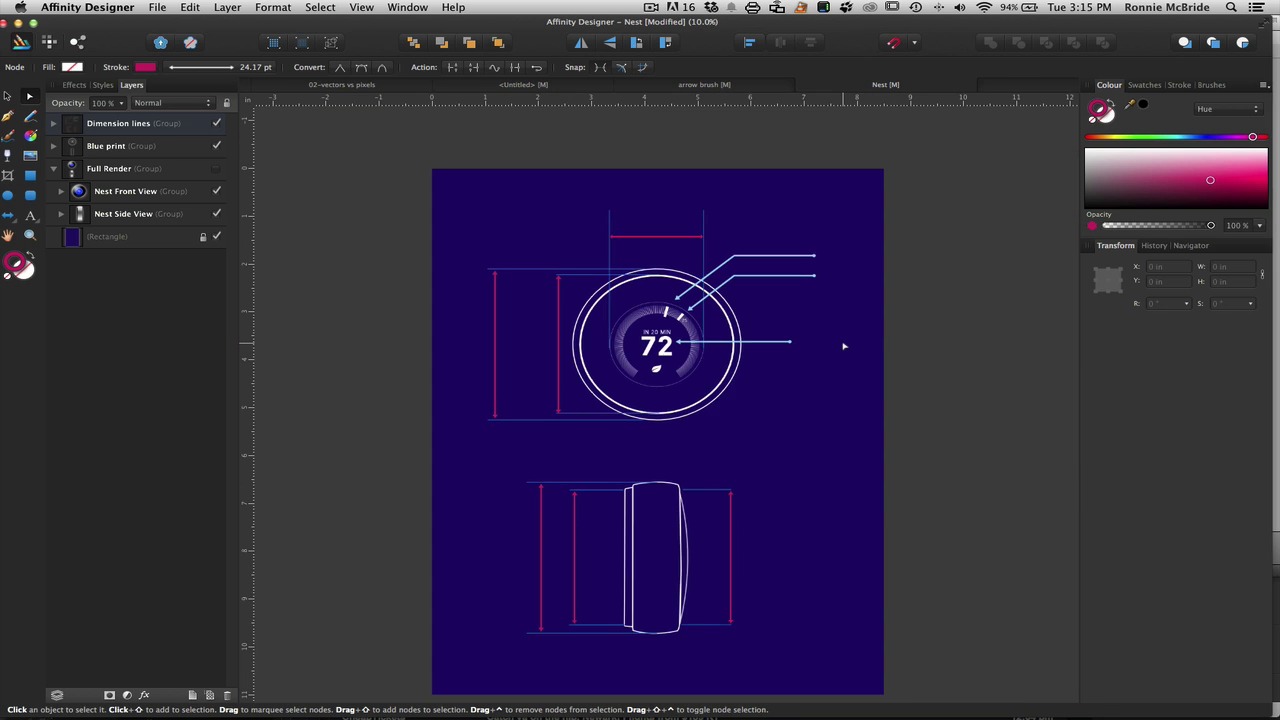